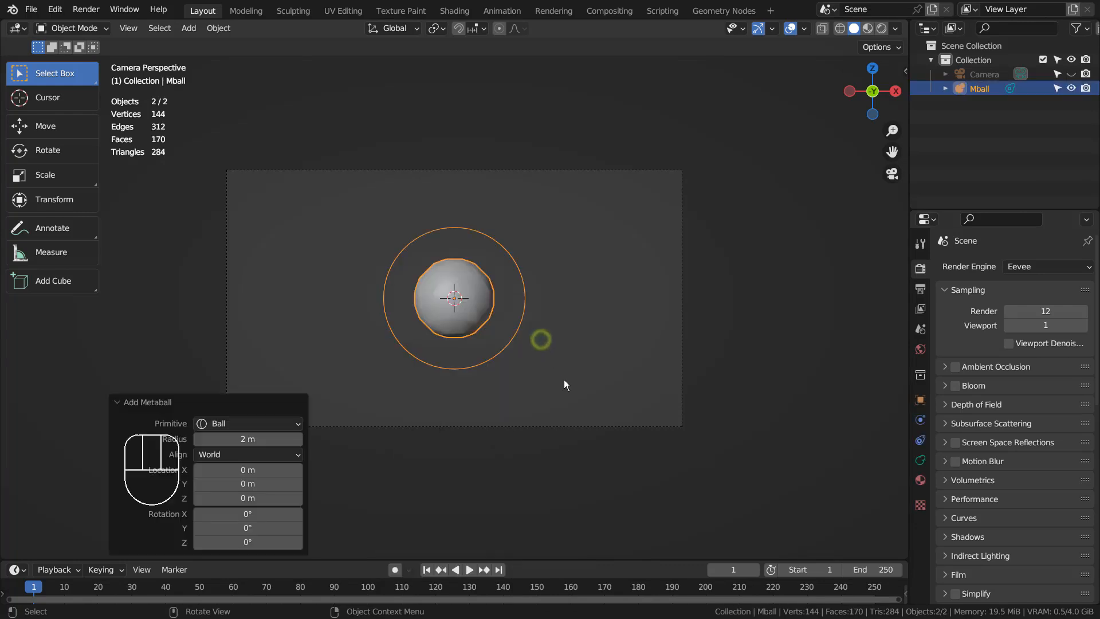
- Move the metaball down about 3.4 m along the Z axis and scale it up to about 1.97 for the lower body
key("g")
key("x")
key("z")
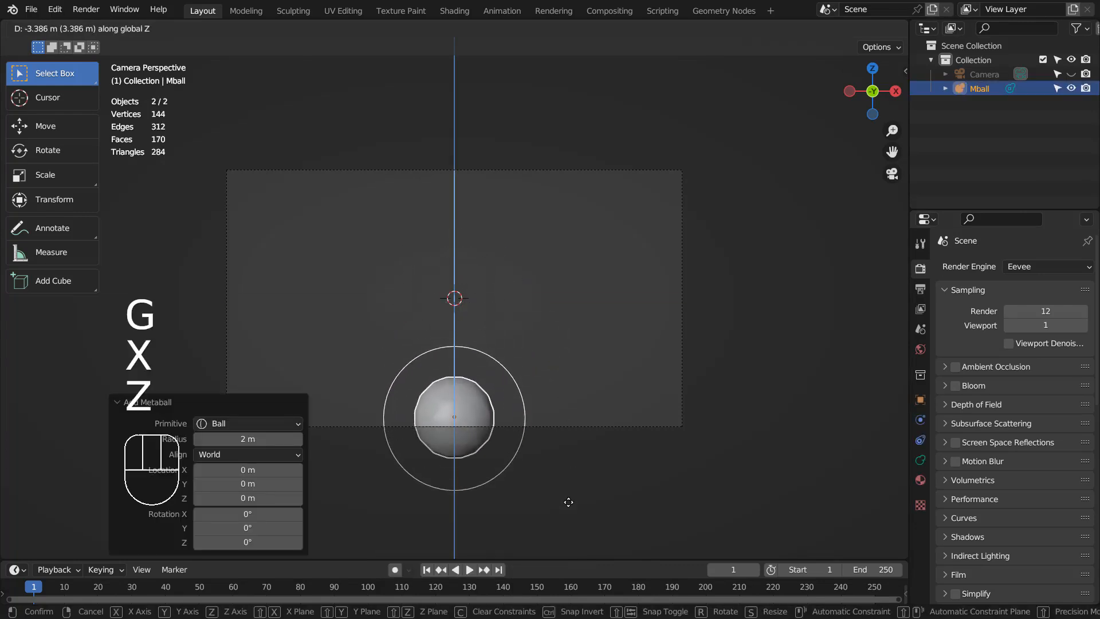
left_click(569, 507)
key("s")
left_click(722, 500)
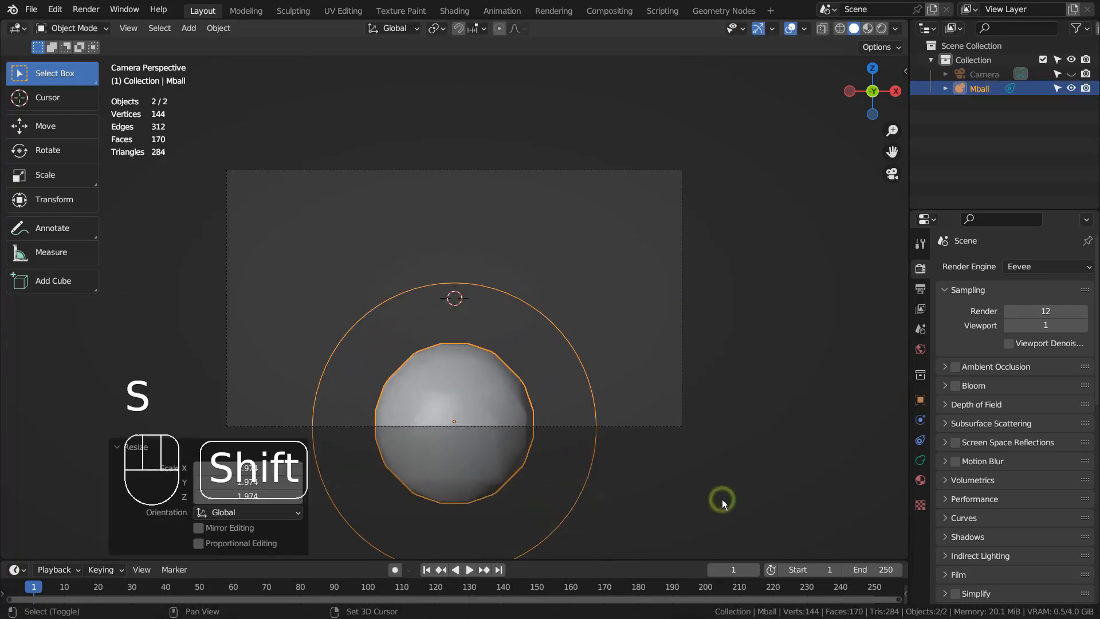
- Duplicate the body metaball about 2.57 m upward along Z and scale the copy to 0.73 for the chest
key("shift+d")
key("z")
left_click(719, 409)
key("s")
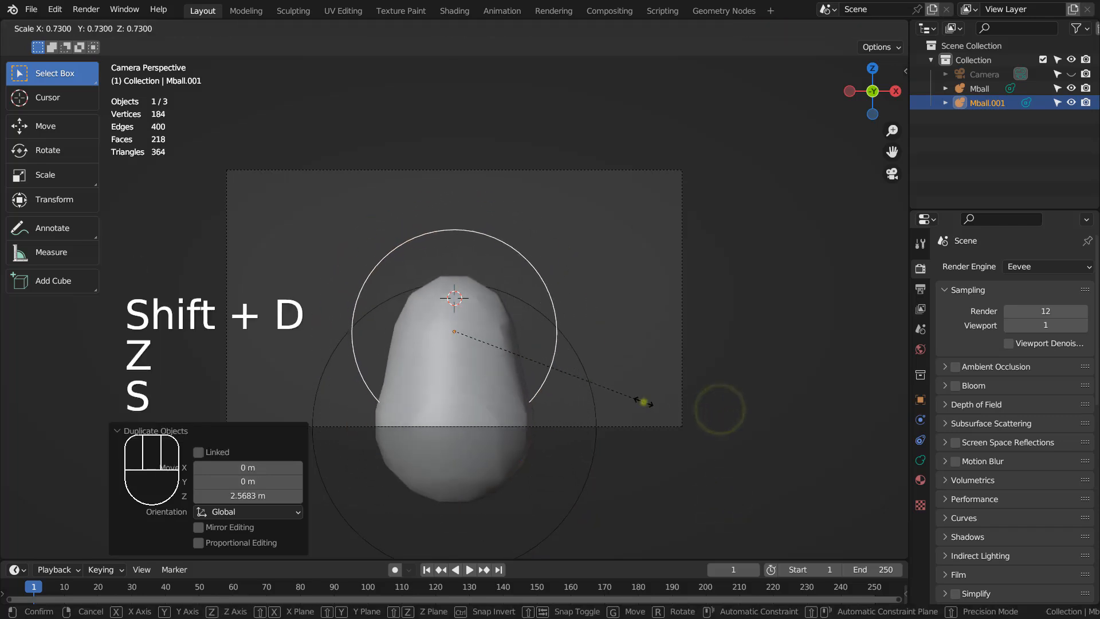
left_click(644, 401)
- Duplicate the chest metaball about 2.04 m upward along Z and scale the copy to about 0.618 for the head
key("d")
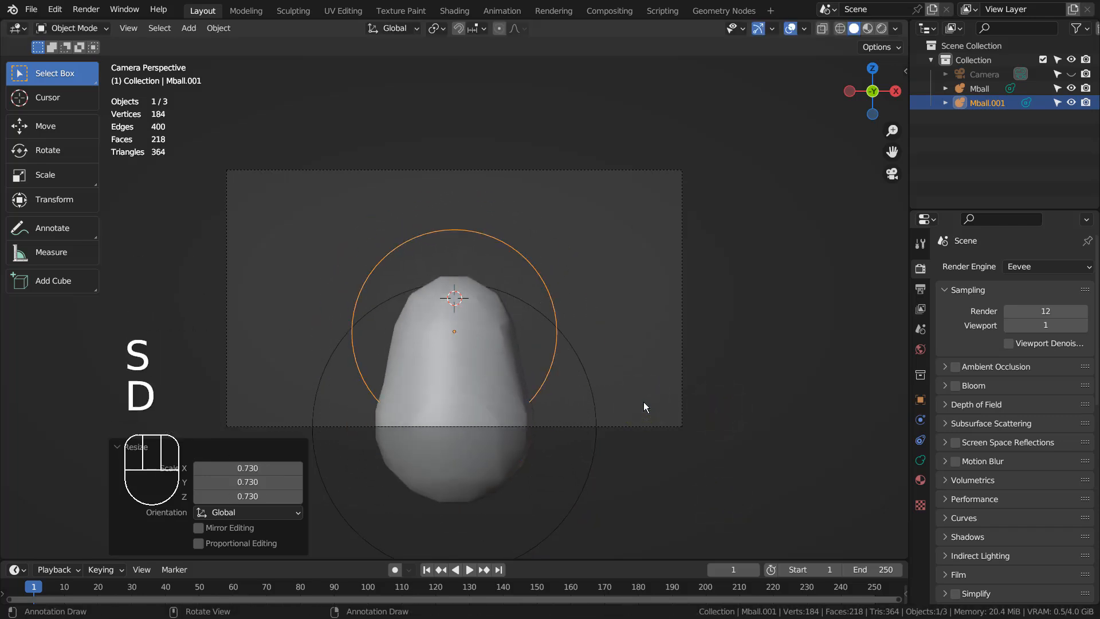
key("shift+d")
key("z")
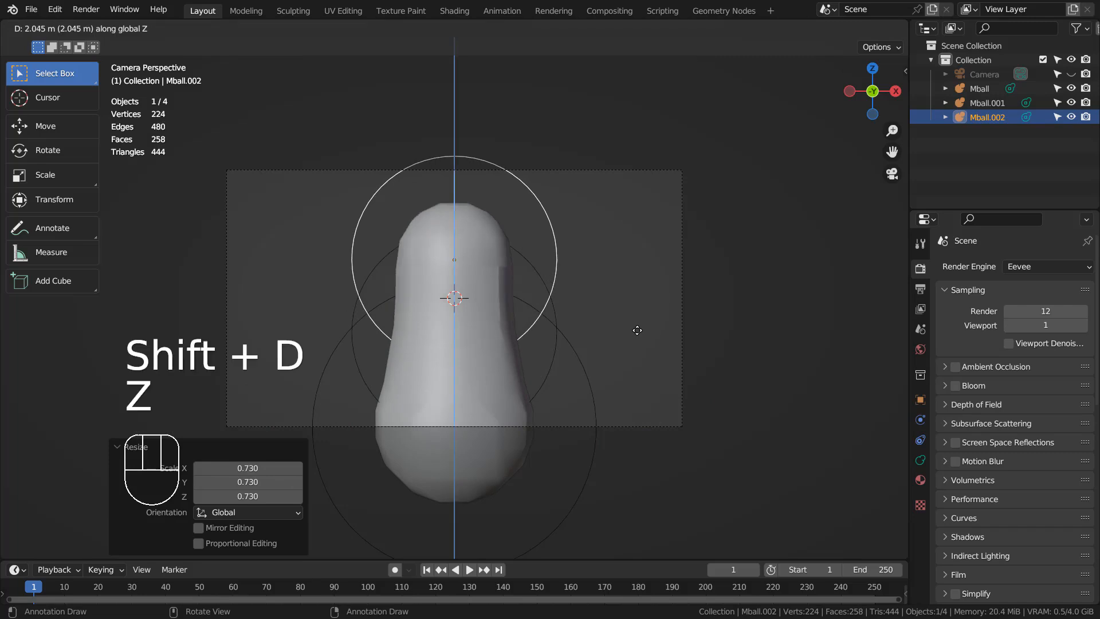
left_click(636, 331)
key("s")
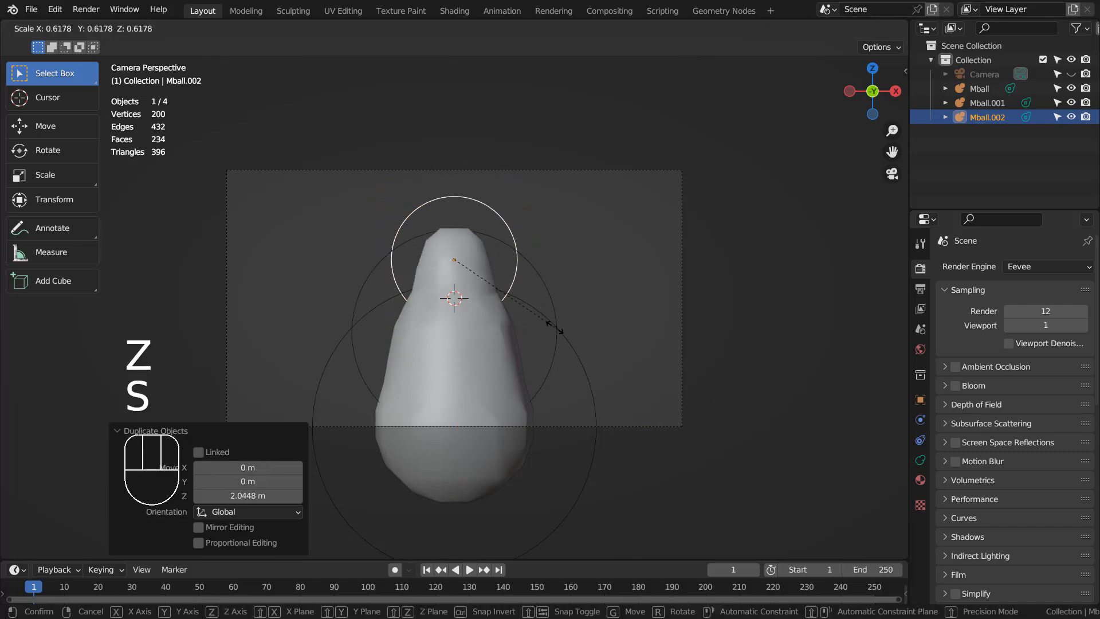
left_click(554, 327)
- Duplicate the head metaball to the shoulder on the +X side of the chest and scale the copy to about 0.622
key("shift+d")
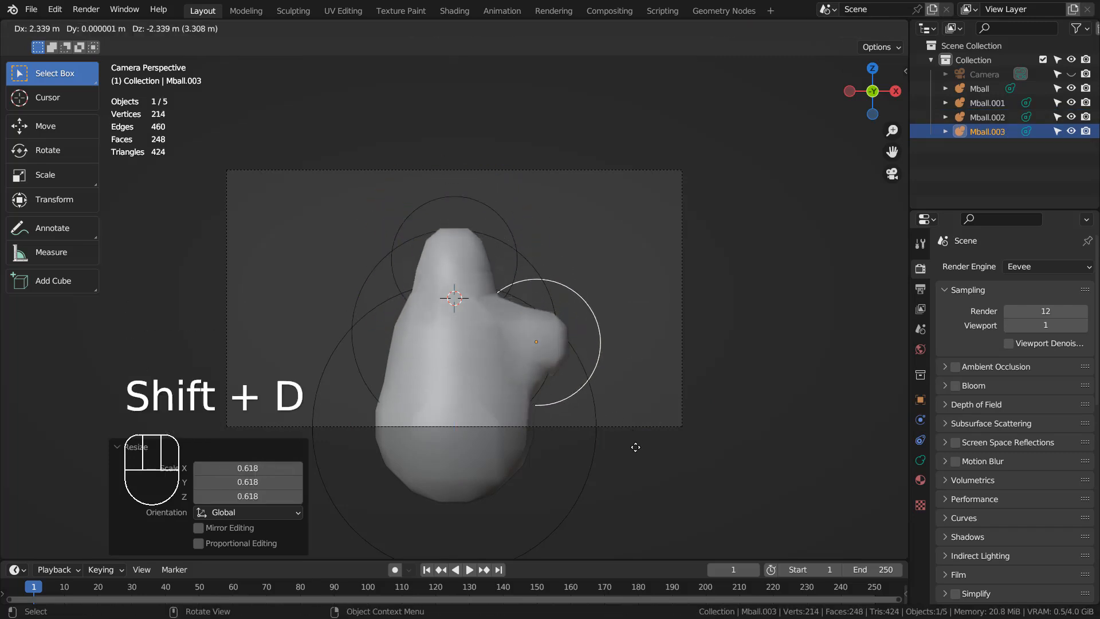
left_click(633, 445)
key("s")
left_click(582, 416)
- Duplicate the shoulder metaball four times in a chain curving outward and down to form the arm on the +X side
key("shift+d")
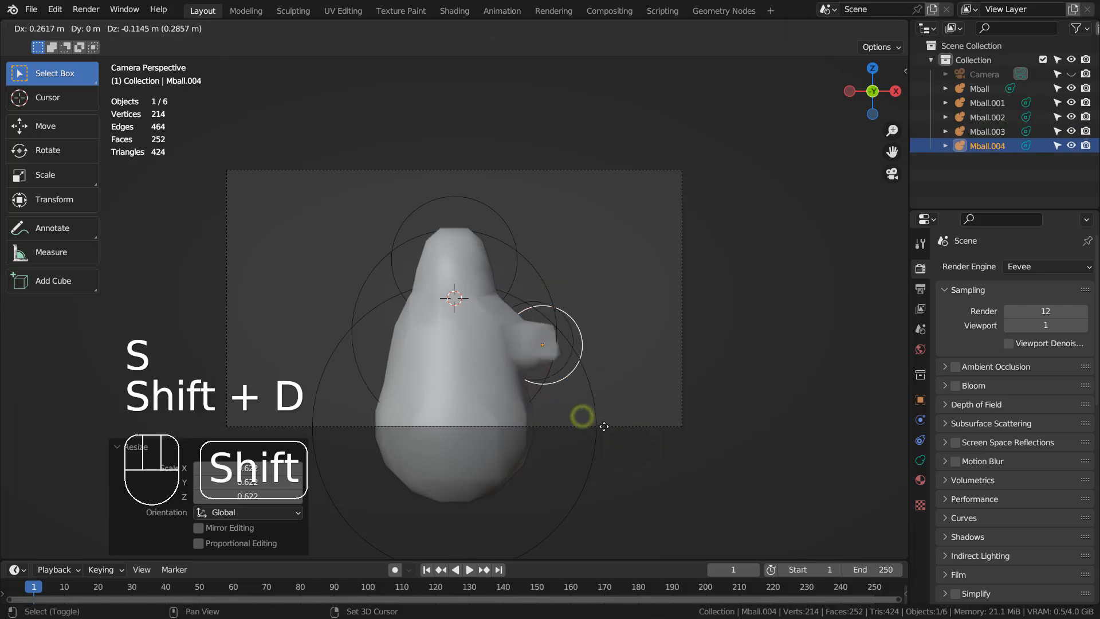
left_click(617, 441)
key("shift+d")
left_click(635, 473)
key("shift+d")
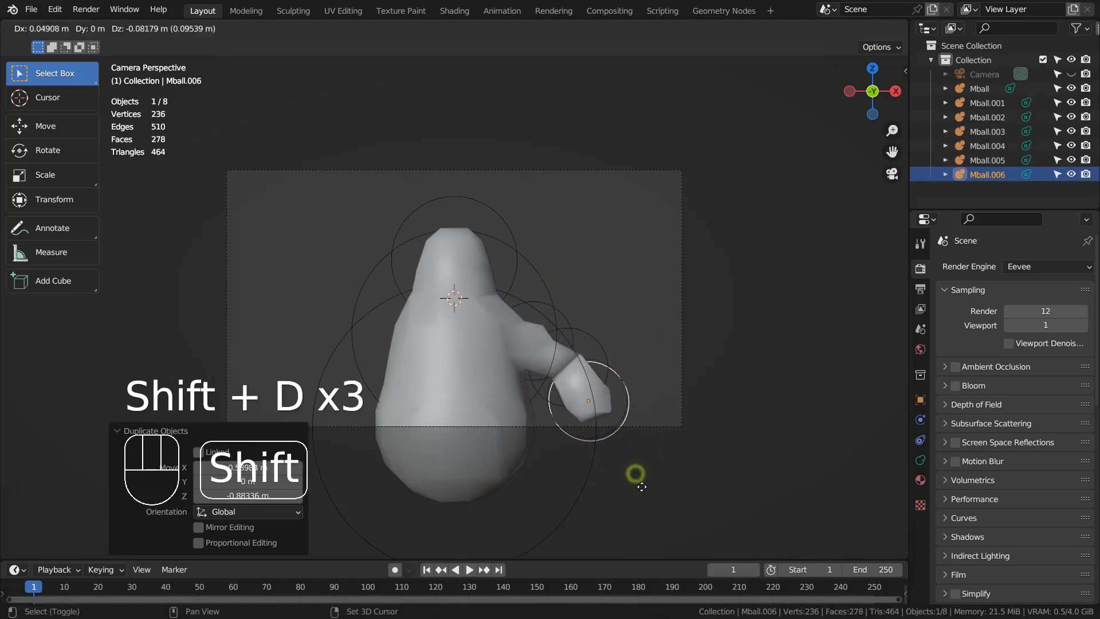
left_click(640, 502)
key("shift+d")
left_click(641, 520)
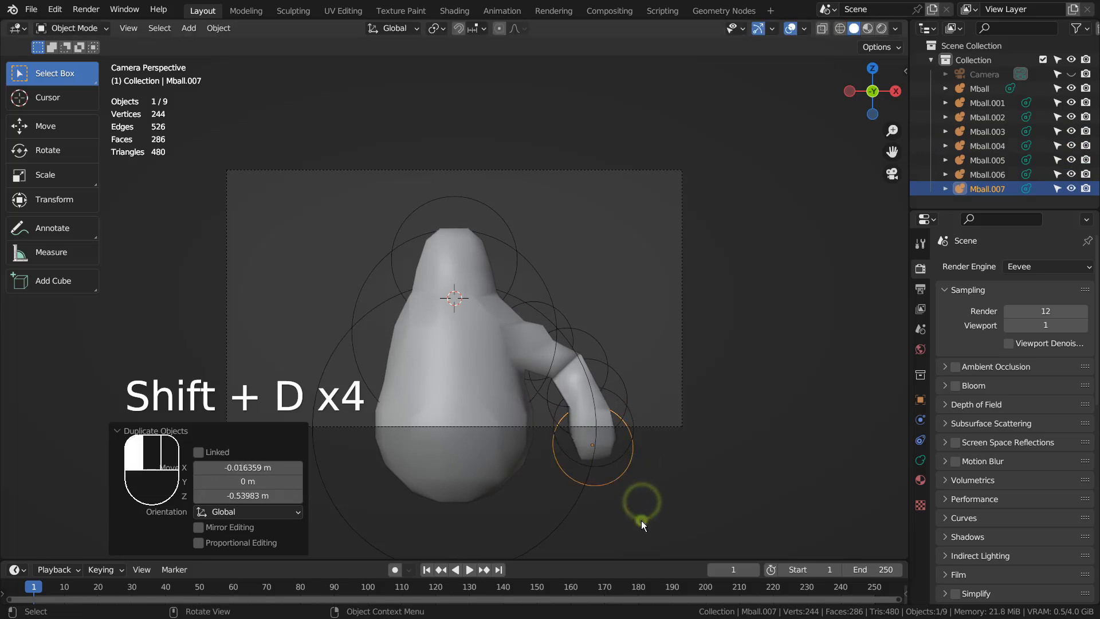
- Duplicate the hand metaball to the opposite shoulder, then chain five more copies outward and down to form the second arm
key("shift+d")
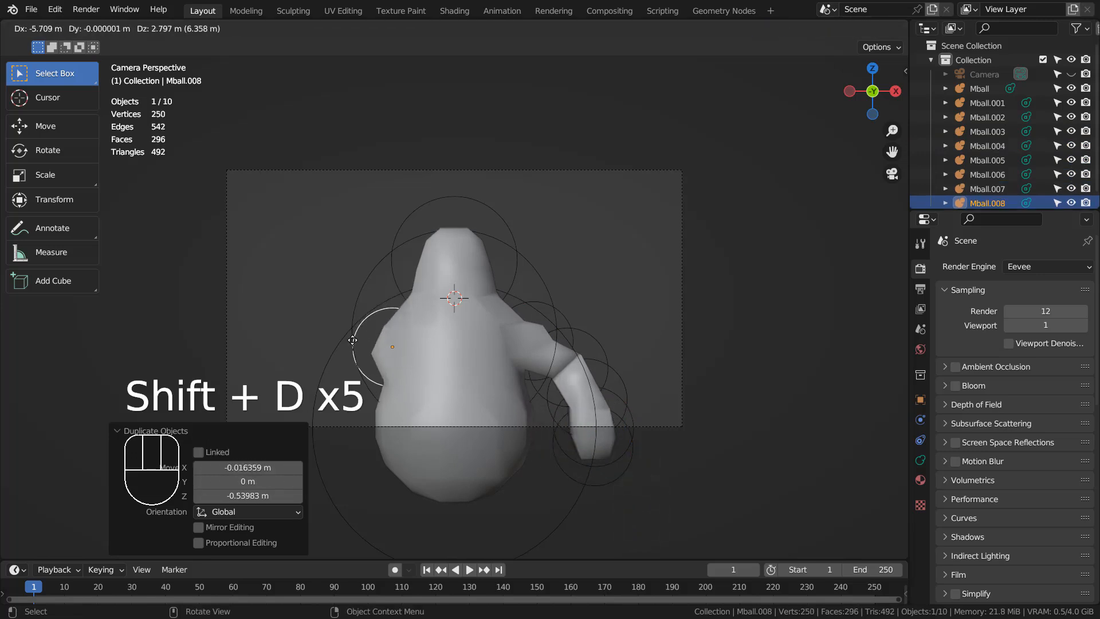
left_click(347, 338)
key("shift+d")
left_click(302, 347)
key("shift+d")
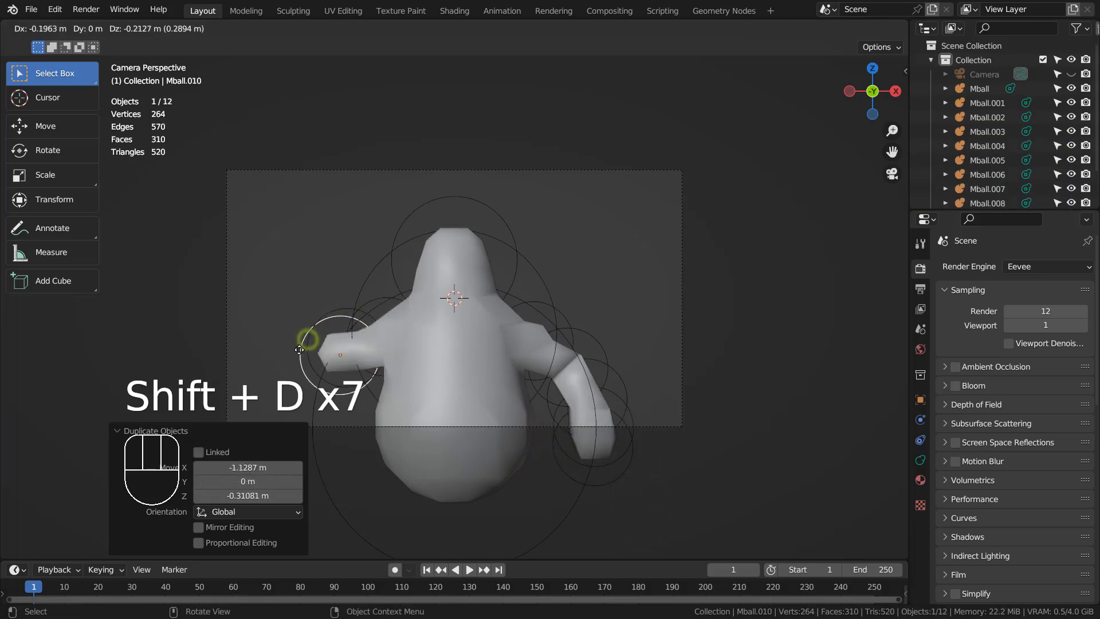
left_click(291, 367)
key("shift+d")
left_click(283, 387)
key("shift+d")
left_click(276, 408)
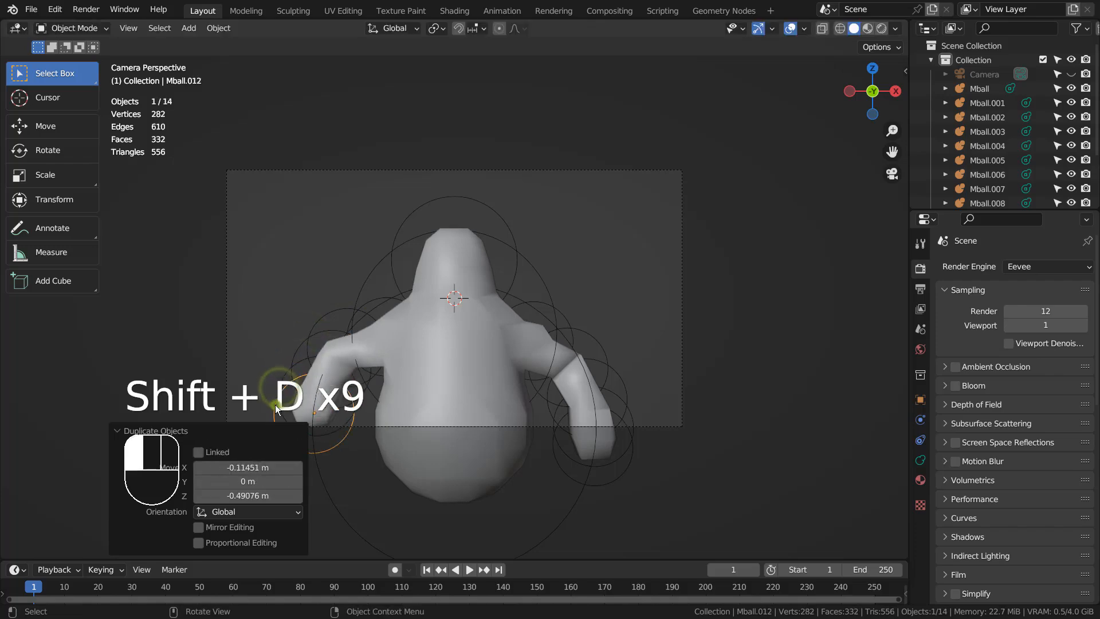
key("shift+d")
left_click(272, 418)
- Rotate all the metaballs together about 19.6° around the global Z axis
key("a")
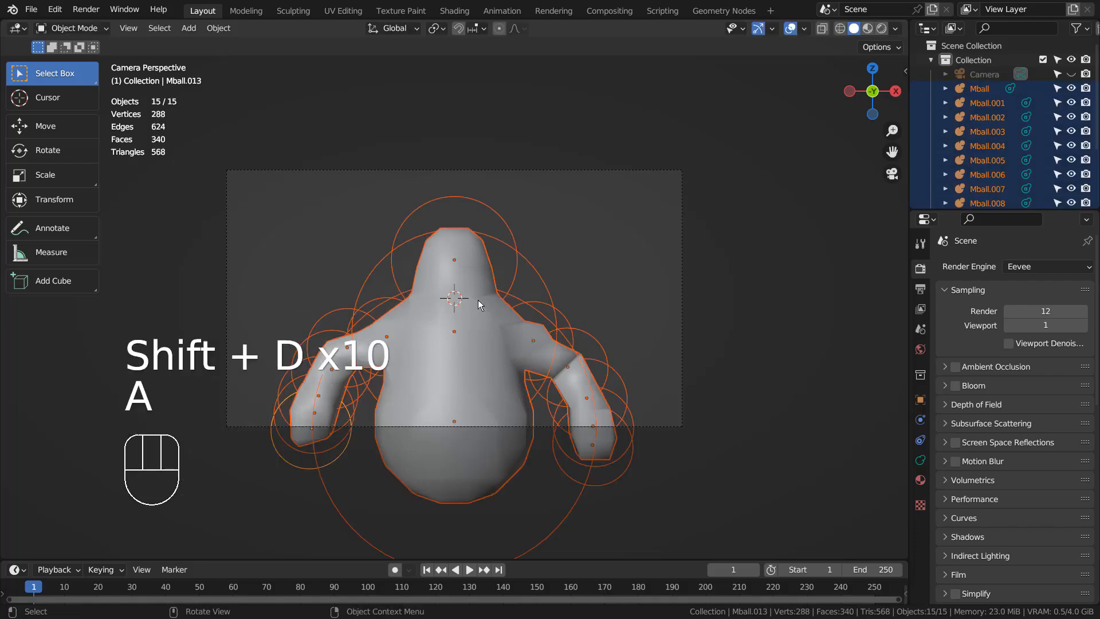
key("r")
key("x")
key("z")
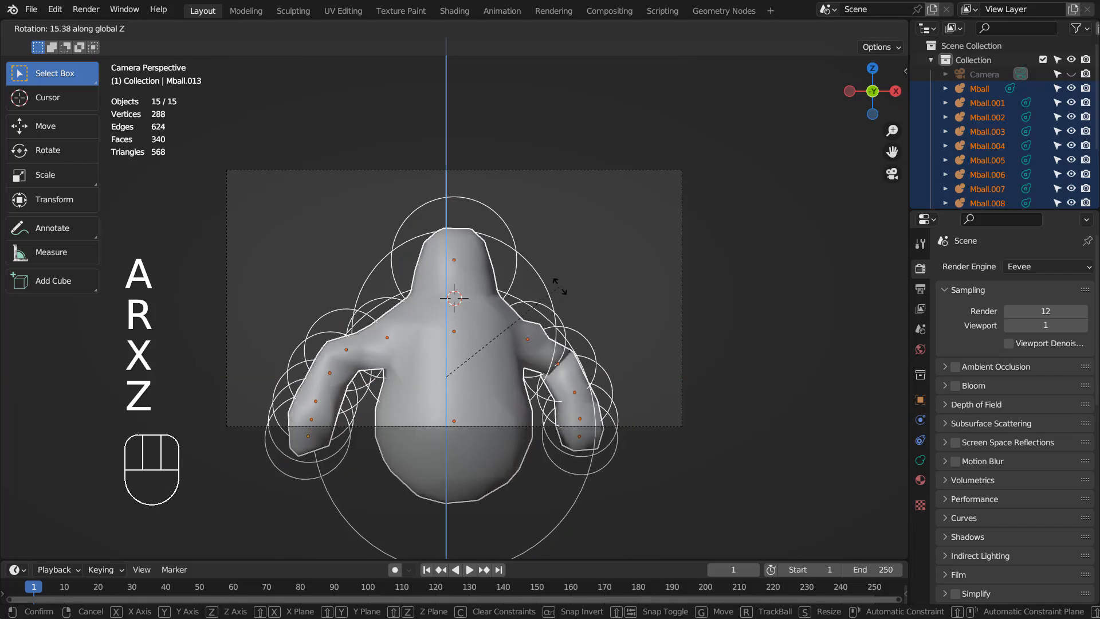
left_click(565, 294)
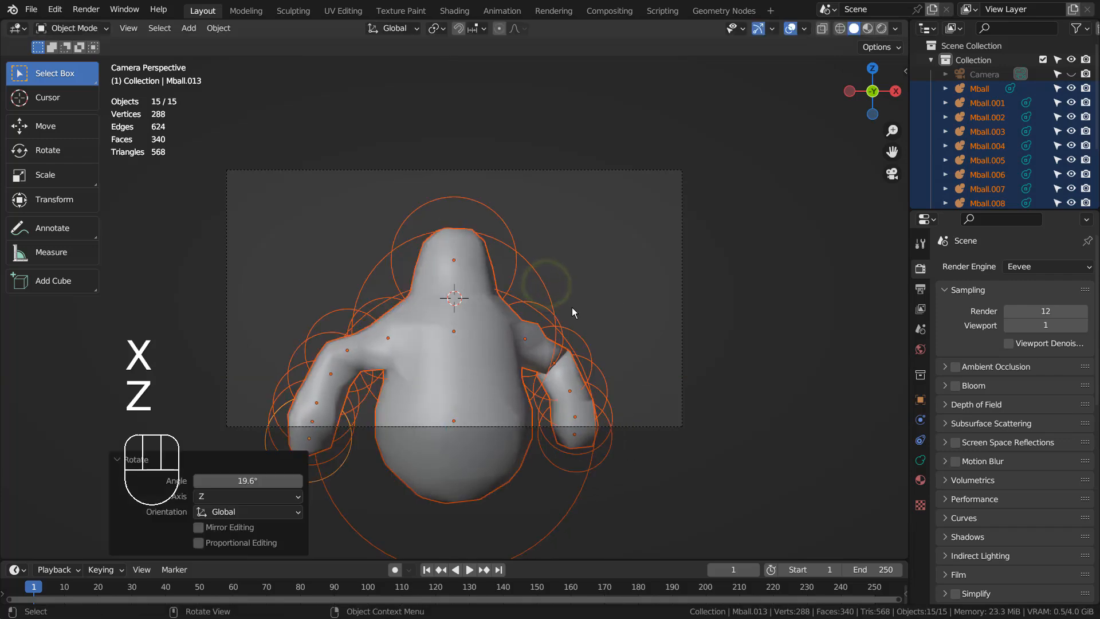
- From a side view, duplicate the head metaball and place the copy about 1.45 m in front of the head
middle_click_drag(572, 308, 469, 339)
middle_click_drag(533, 372, 440, 245)
left_click(458, 255)
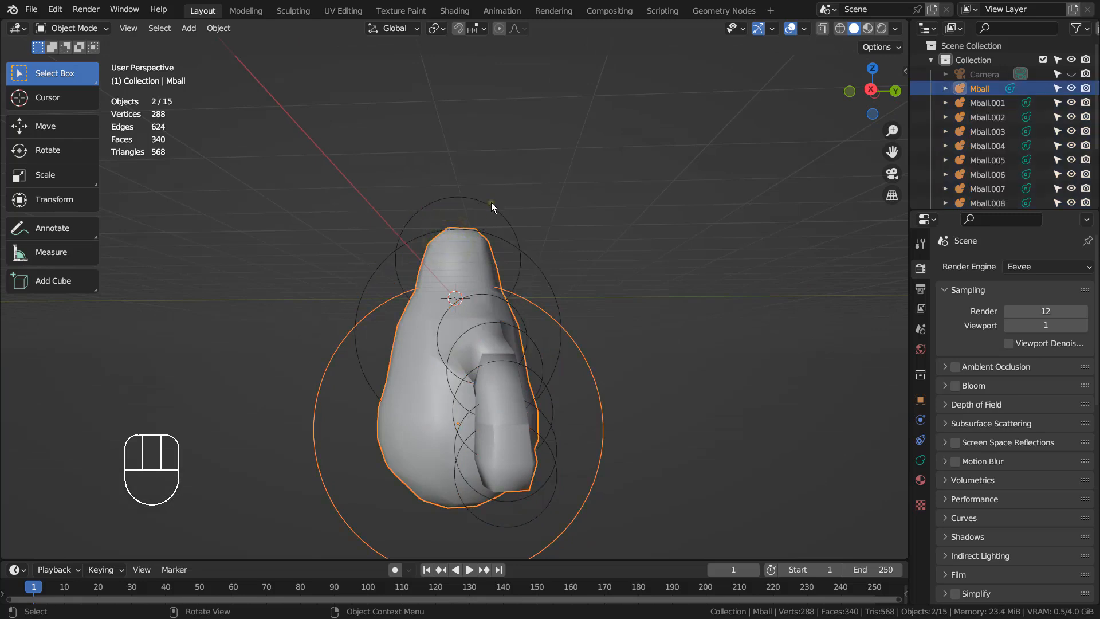
left_click(491, 201)
middle_click_drag(565, 264, 558, 283)
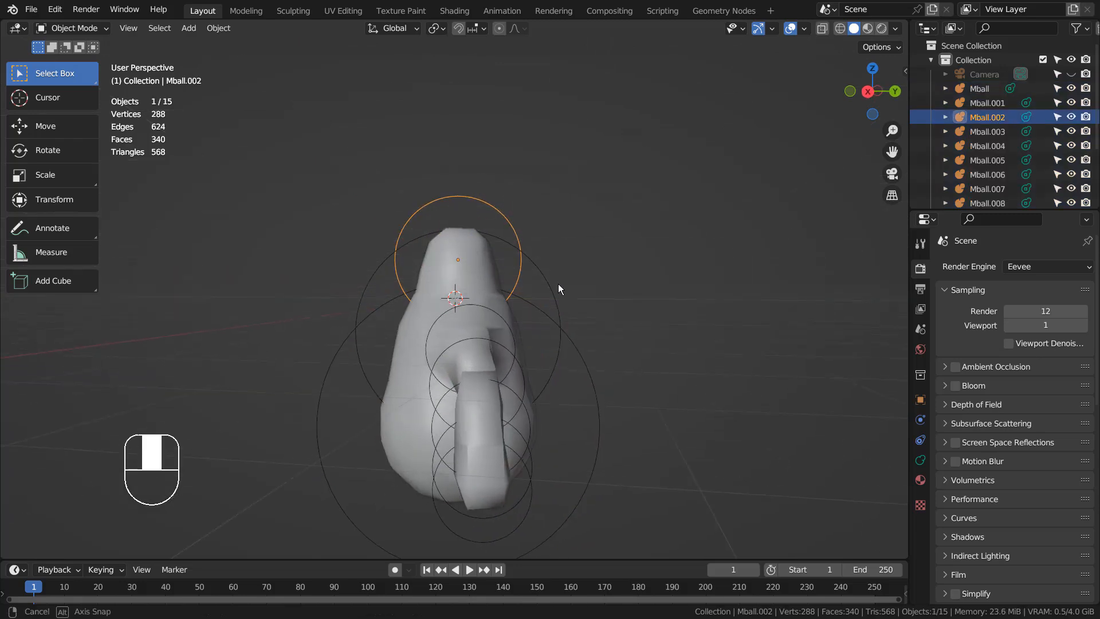
key("shift+d")
left_click(506, 285)
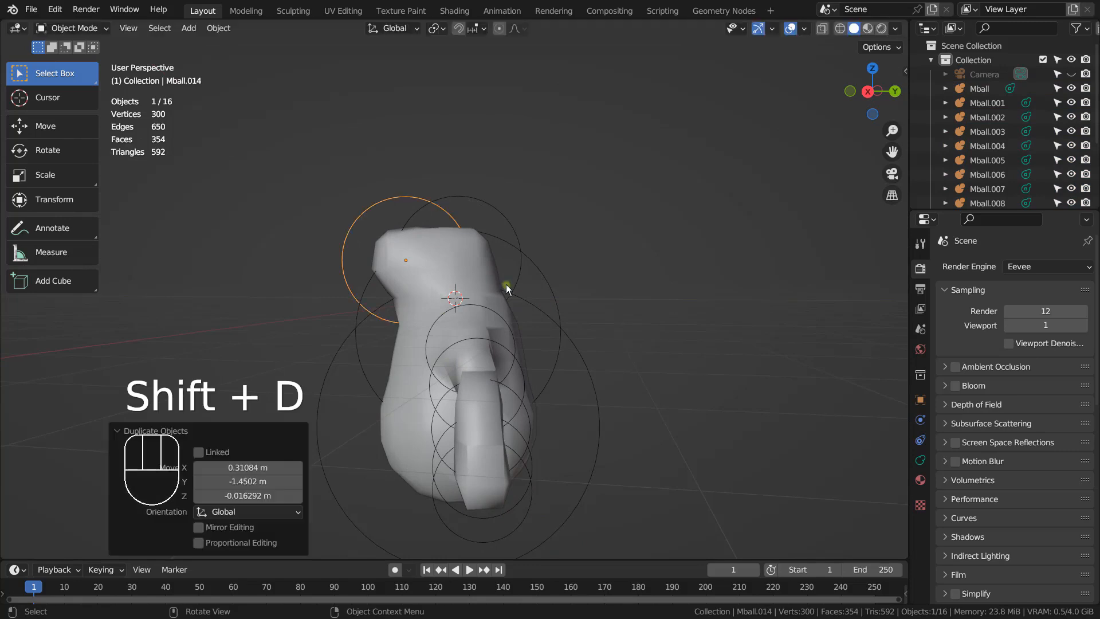
- Scale the front head copy to about 0.612 and move it about 0.2 m down and slightly forward to form a snout
key("s")
left_click(469, 265)
key("g")
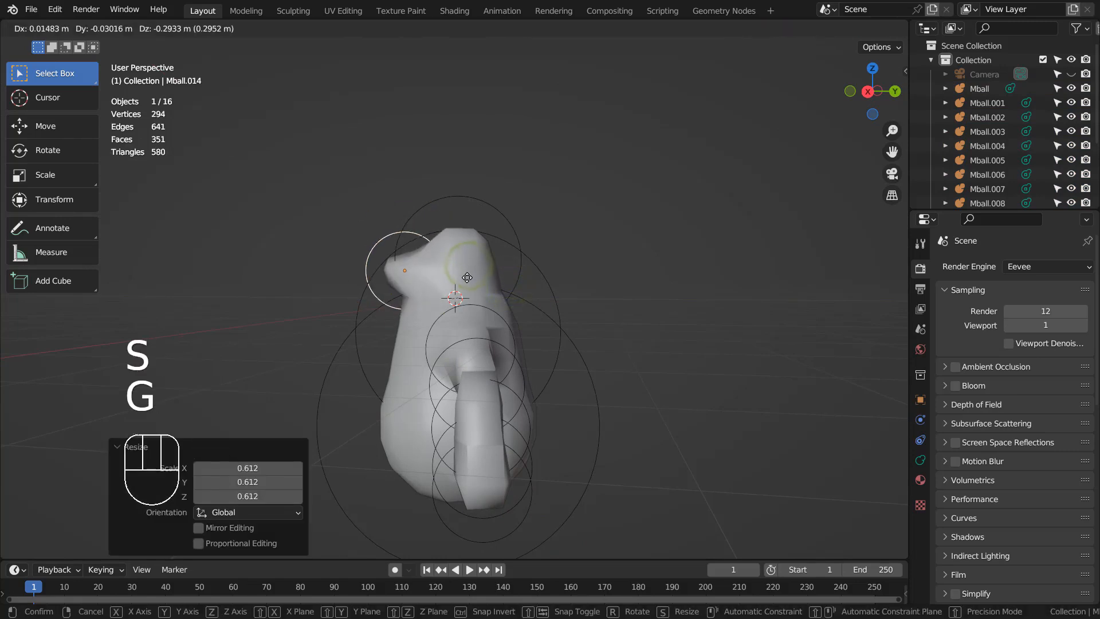
left_click(463, 272)
key("shift+d")
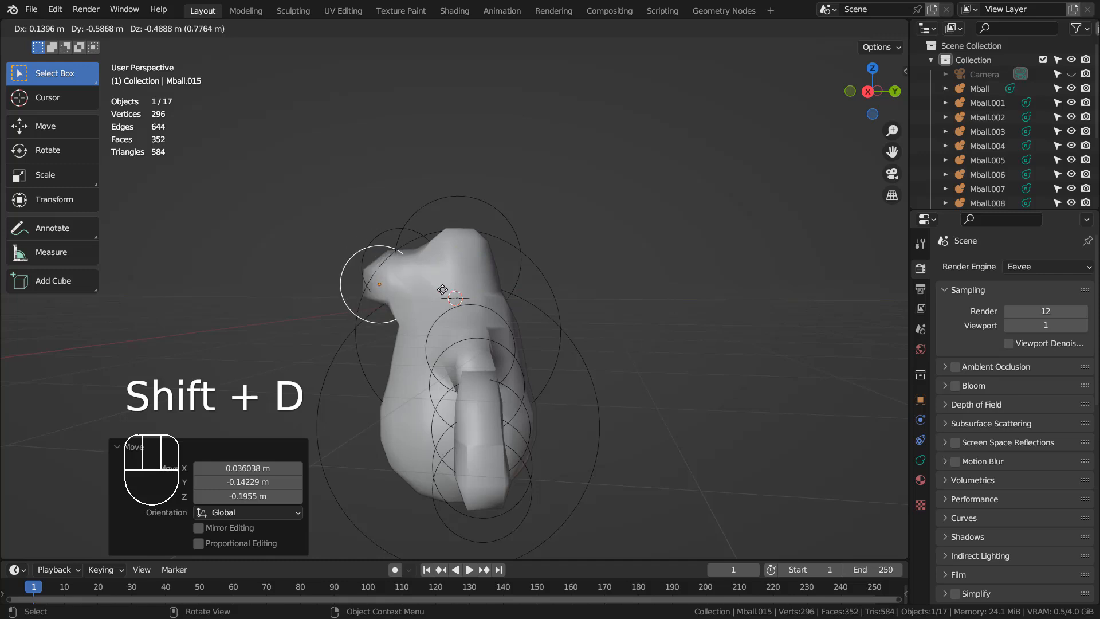
left_click(699, 246)
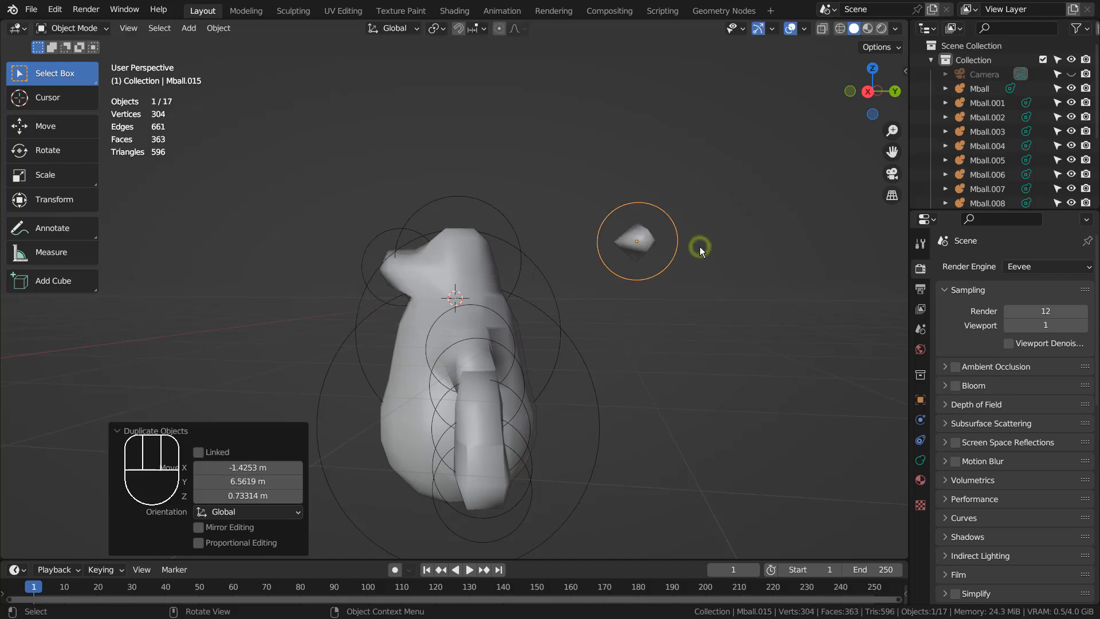
key("x")
left_click(699, 246)
- Rotate the whole metaball figure around the Z axis so that its snout faces left in the camera view
middle_click_drag(665, 295, 793, 305)
key("KP_0")
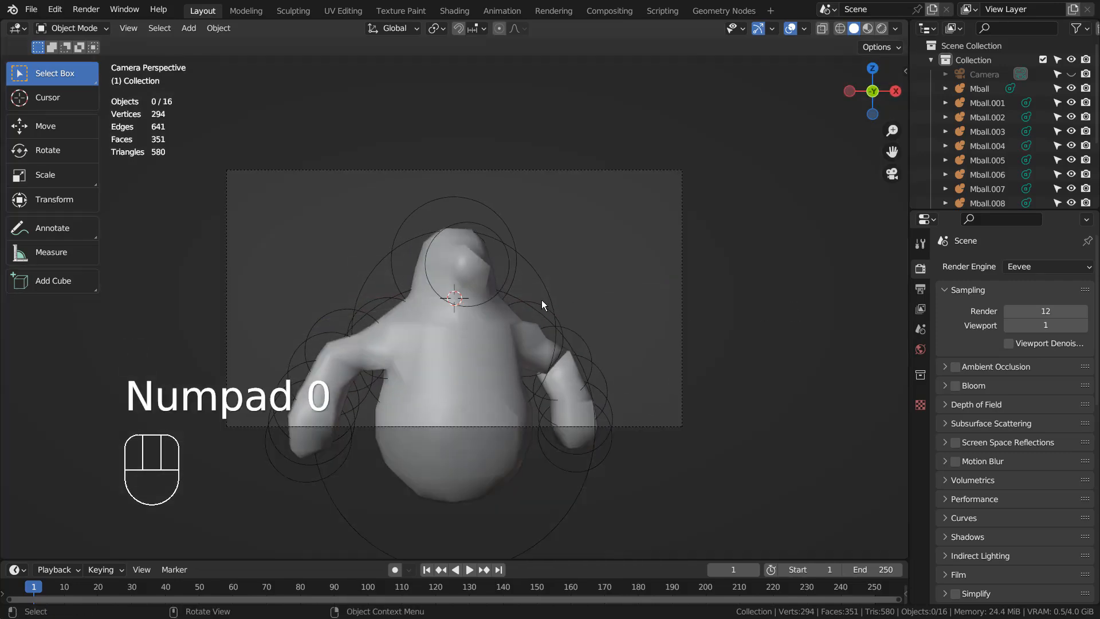
key("a")
key("g")
key("z")
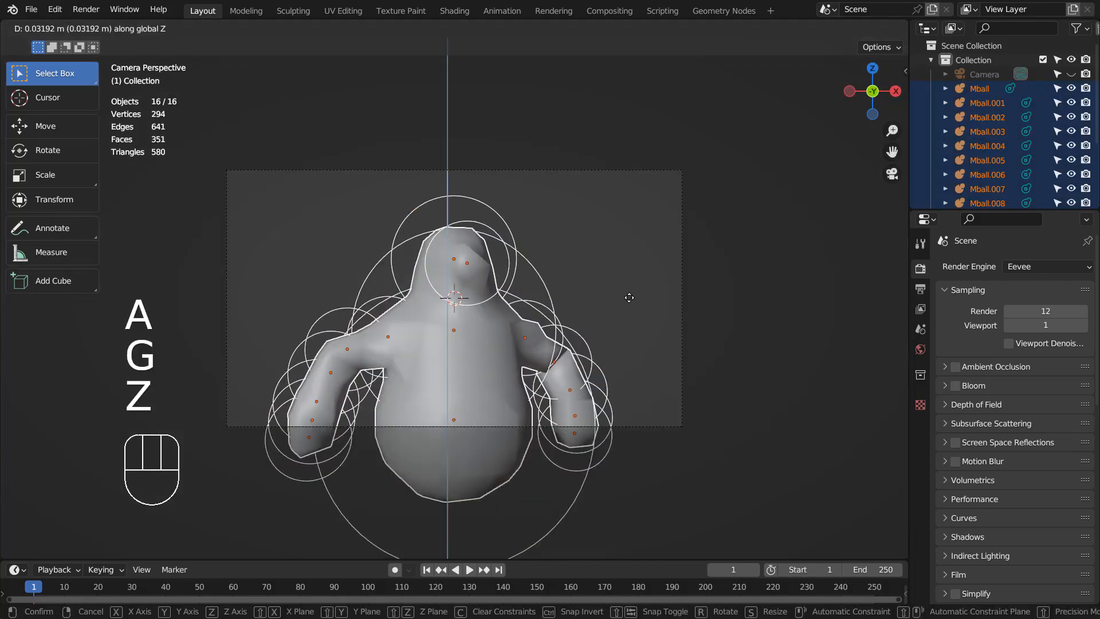
key("r")
key("z")
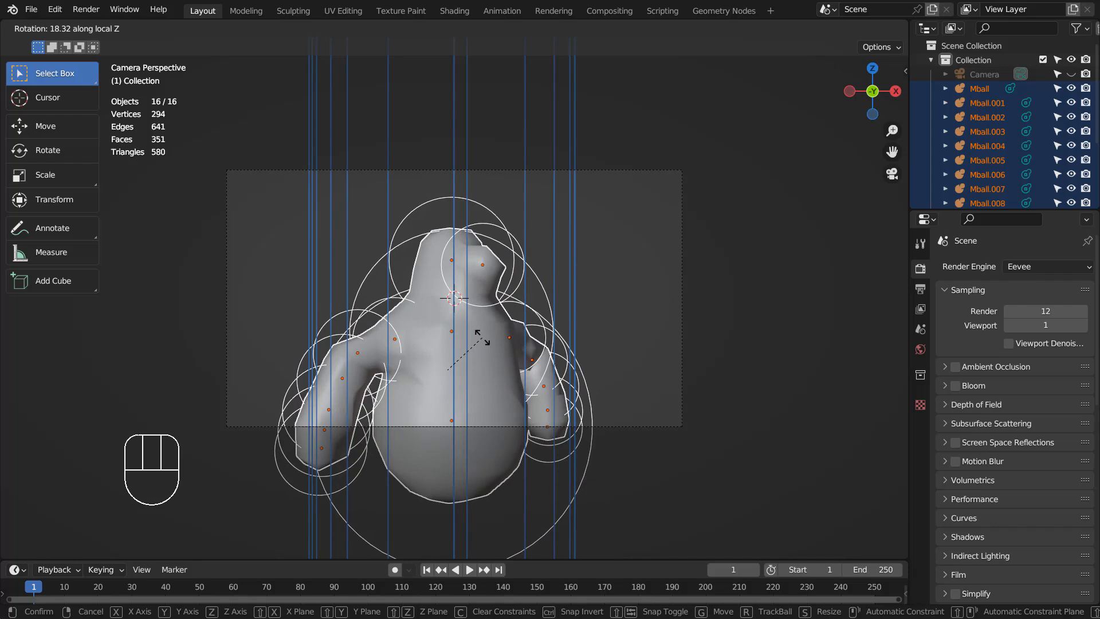
left_click(487, 396)
- Tilt the whole figure forward about 21.5° from a side view, return to the camera view and deselect everything
middle_click_drag(558, 392, 535, 402)
key("r")
left_click(563, 351)
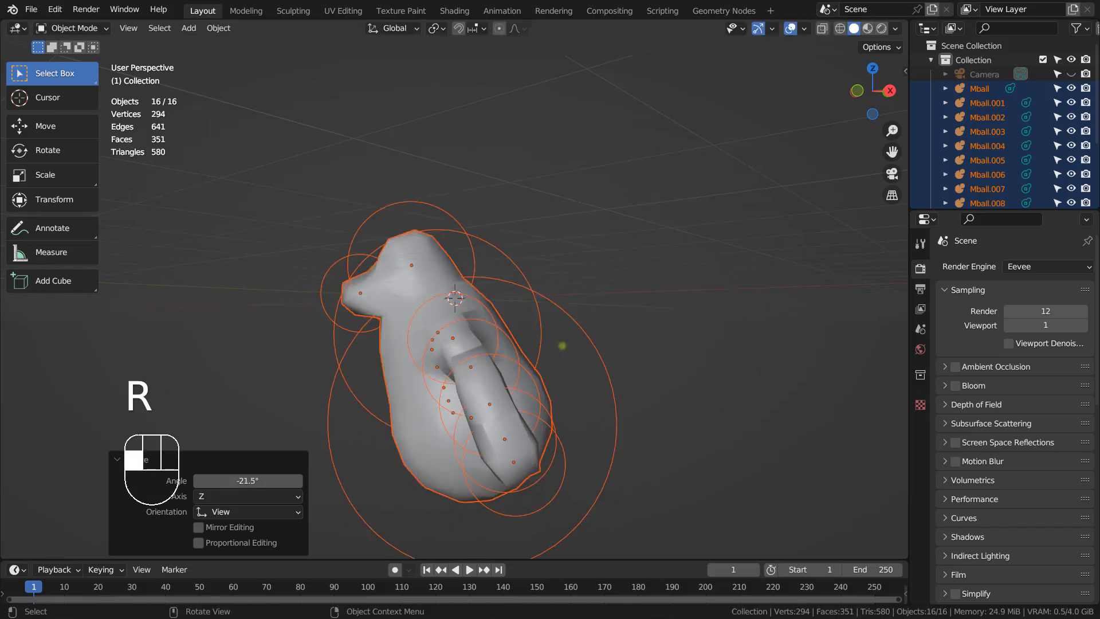
key("KP_0")
left_click(637, 305)
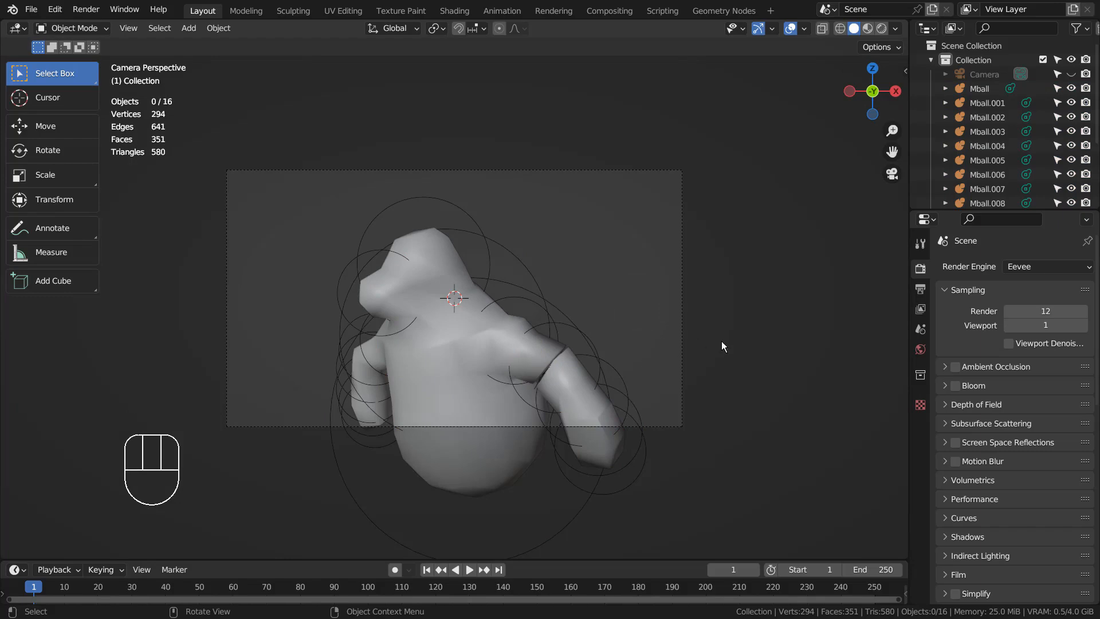
- Shift the whole figure slightly in the negative X direction within the camera frame and render the image
key("a")
key("g")
key("x")
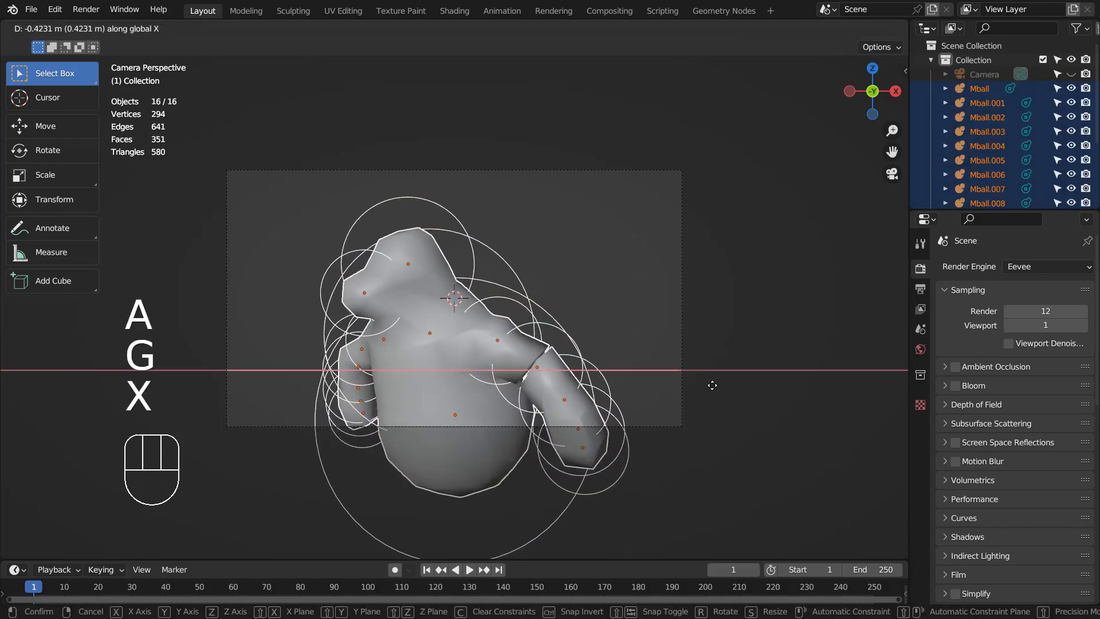
left_click(719, 385)
left_click(717, 345)
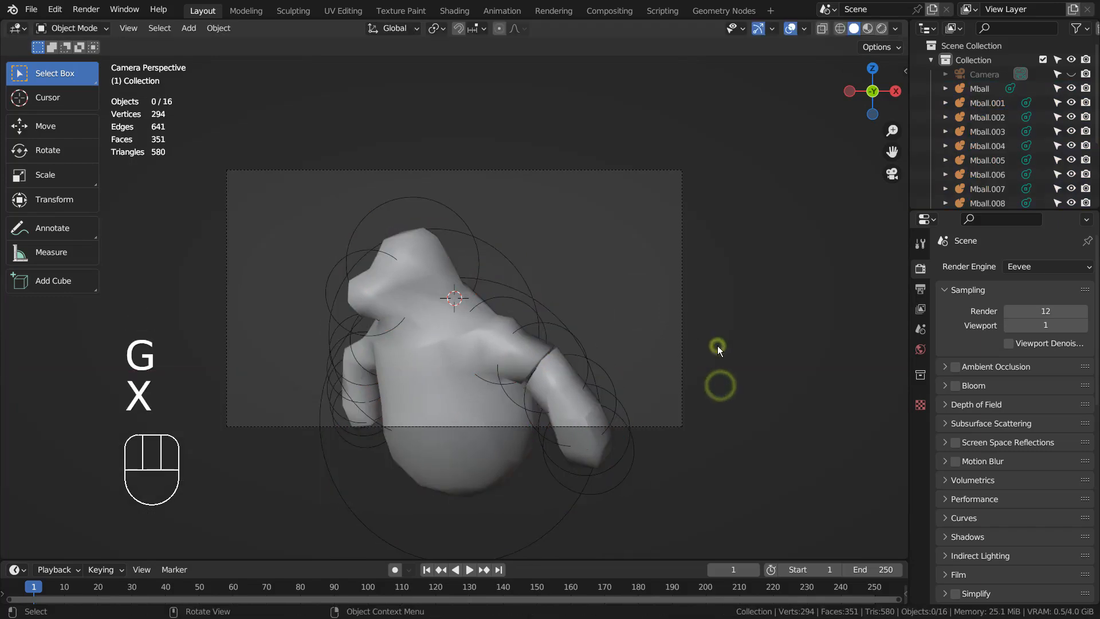
key("F12")
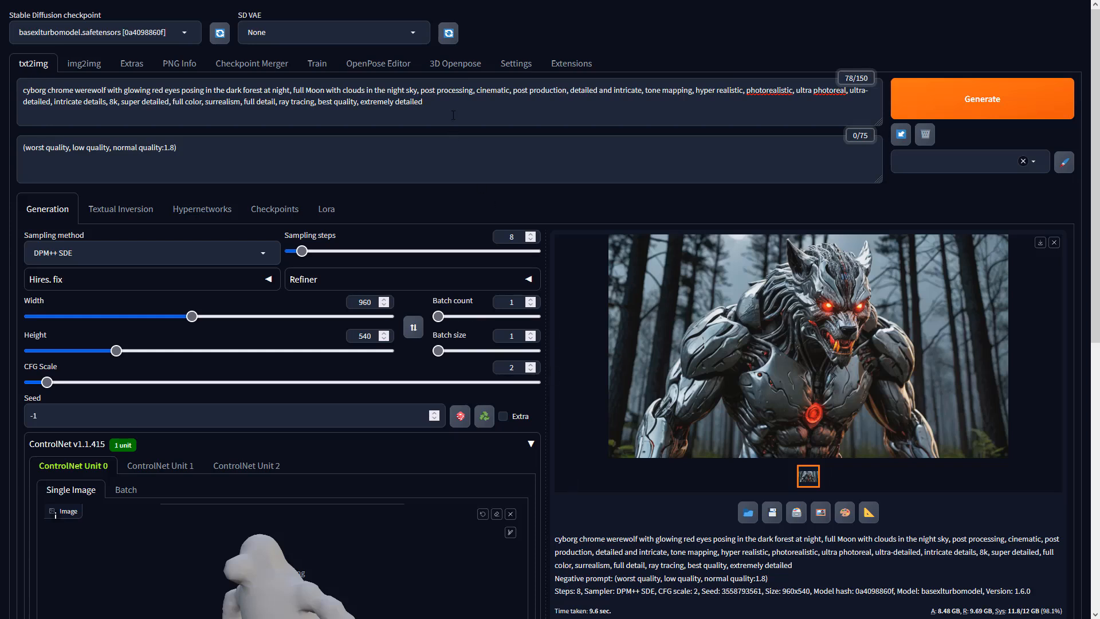
left_click(452, 115)
left_click(402, 159)
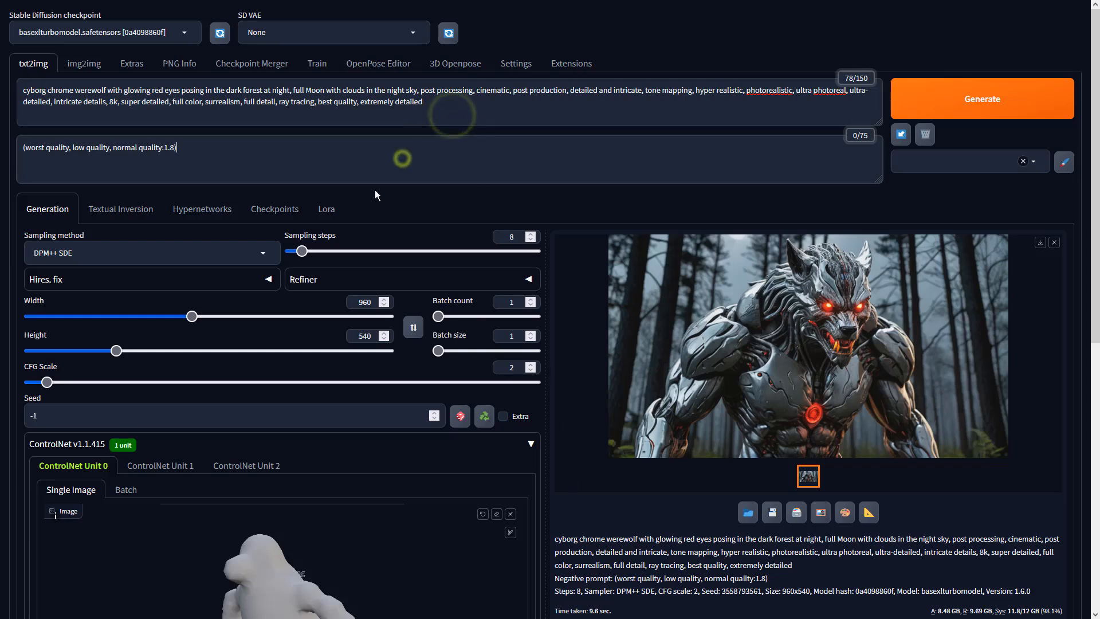
left_click(371, 304)
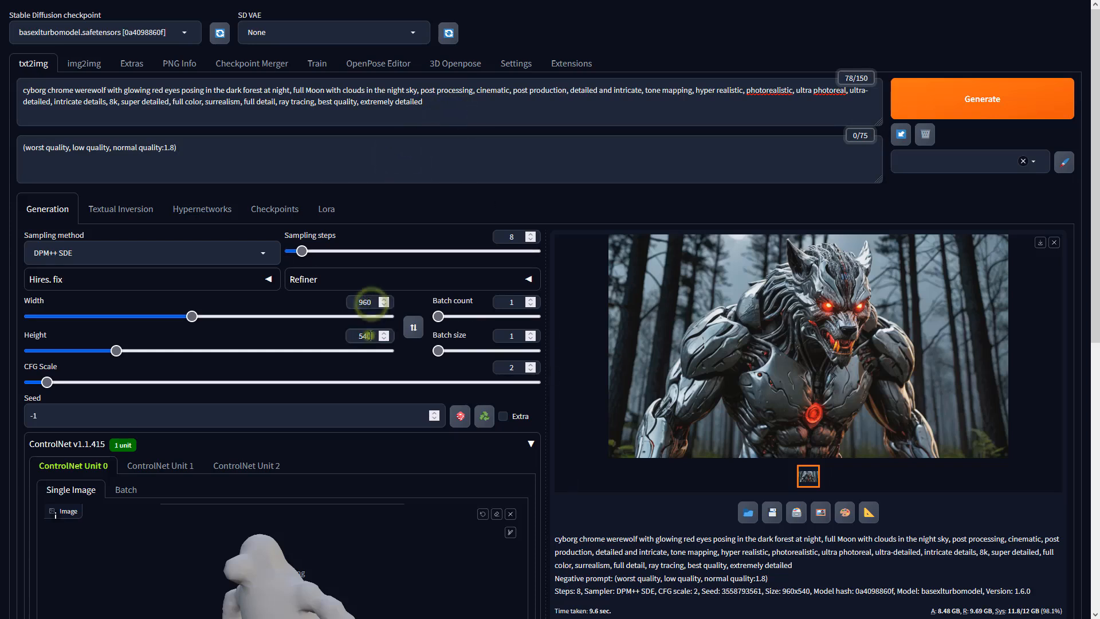
- In the Stable Diffusion web UI, set ControlNet Unit 0's control type to Depth and its preprocessor to none
scroll(624, 573, "down", 8)
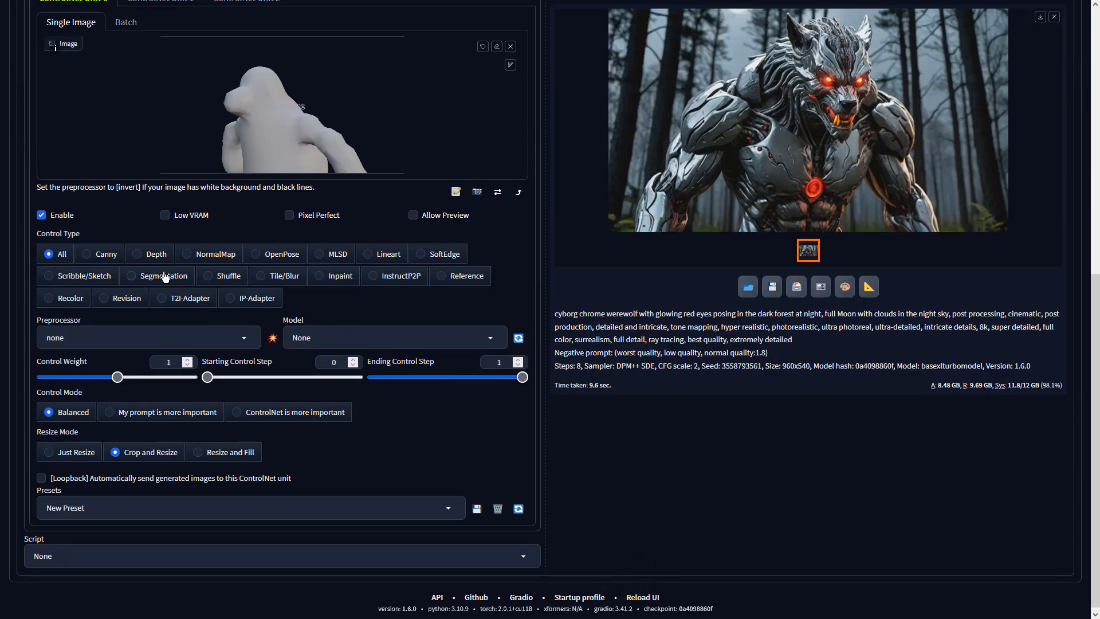
left_click(153, 255)
left_click(244, 337)
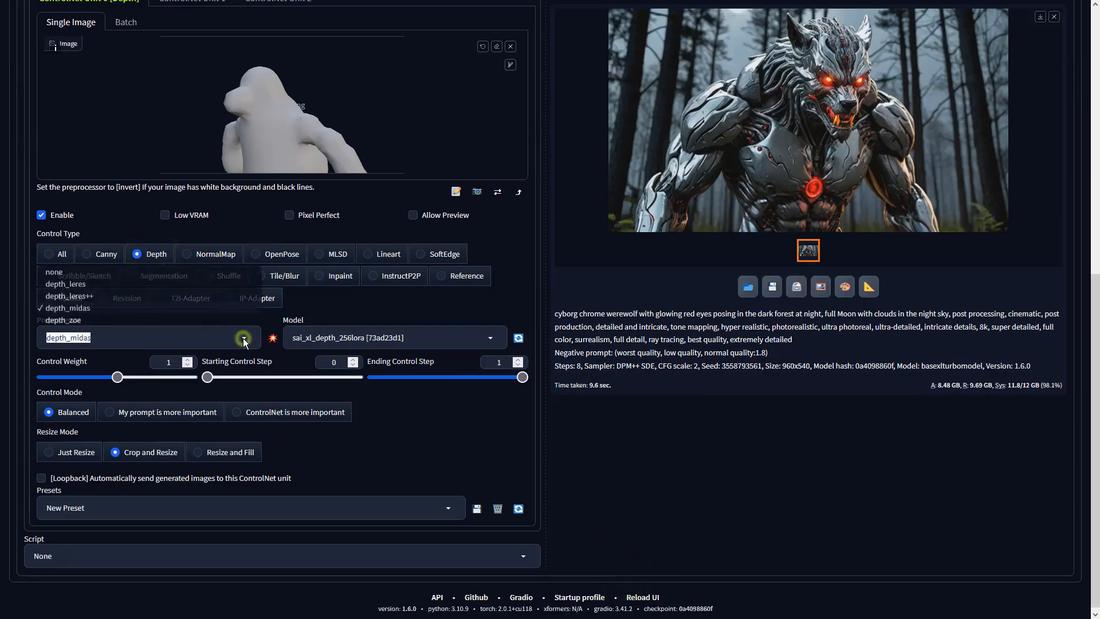
left_click(86, 271)
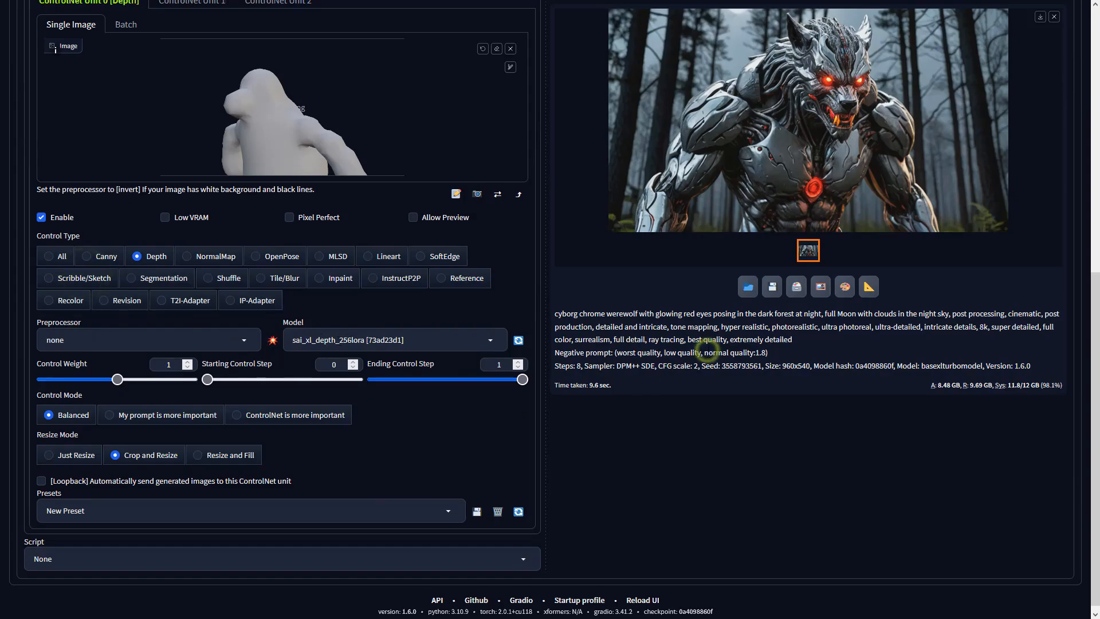
- Generate the werewolf image from the depth input and check the result at full size
scroll(710, 358, "up", 8)
left_click(940, 113)
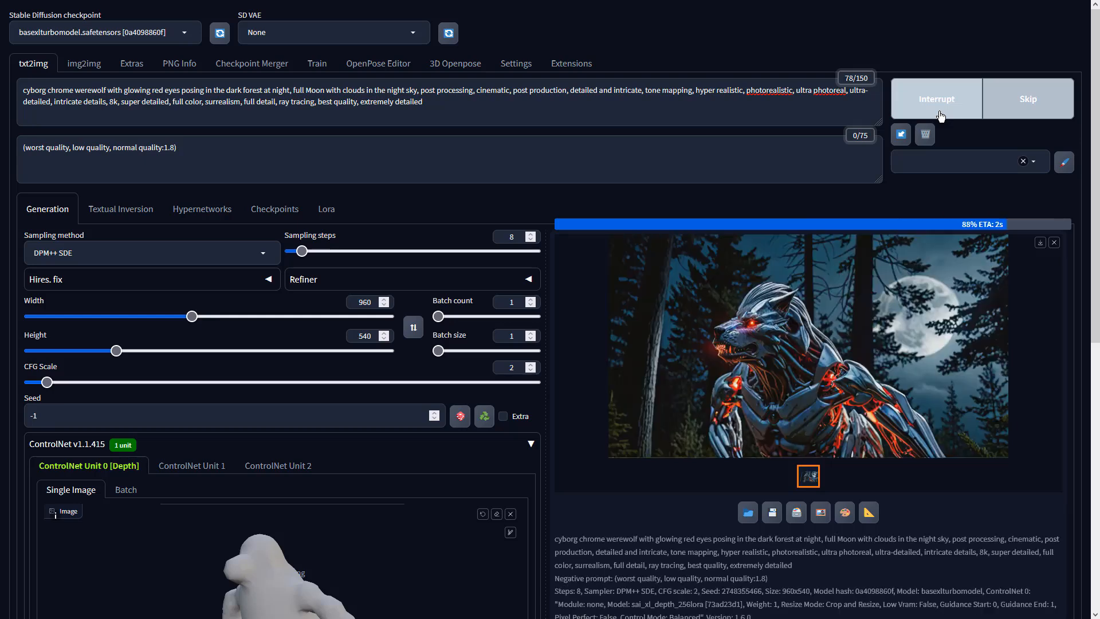
left_click(890, 304)
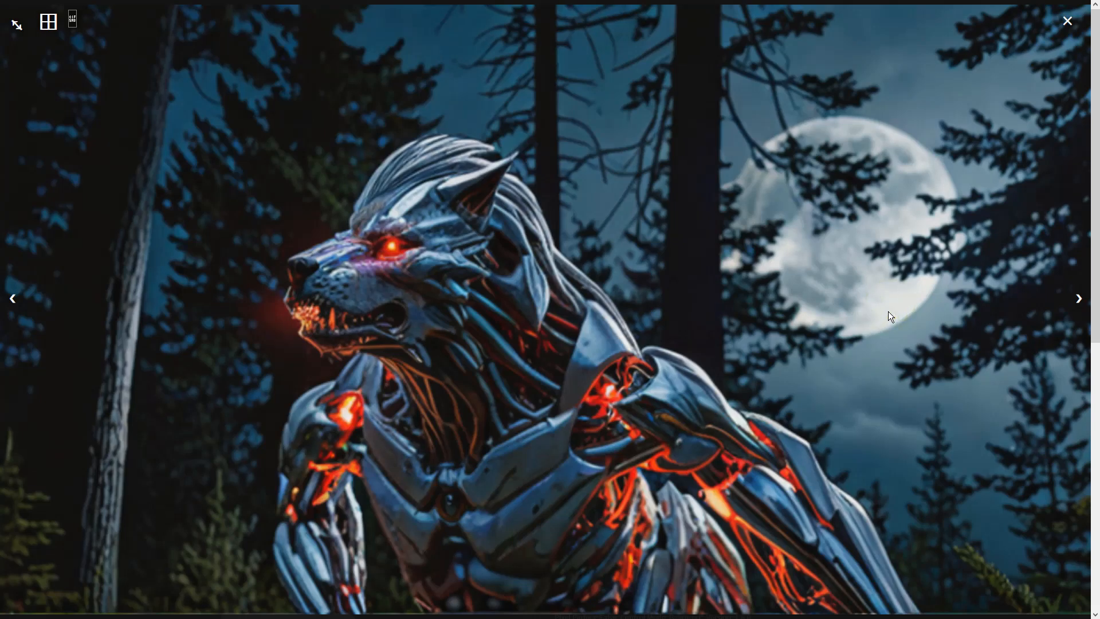
left_click(888, 311)
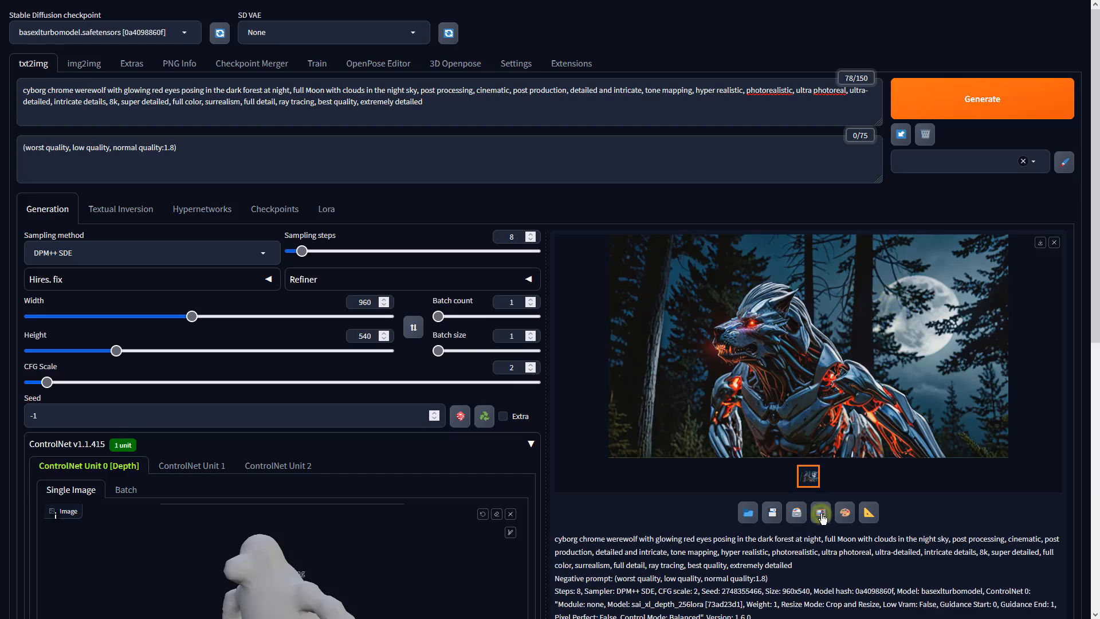
- Send the generated image to img2img and set batch count 4, CFG scale 2 and the DPM++ SDE sampling method
left_click(822, 517)
scroll(321, 424, "down", 5)
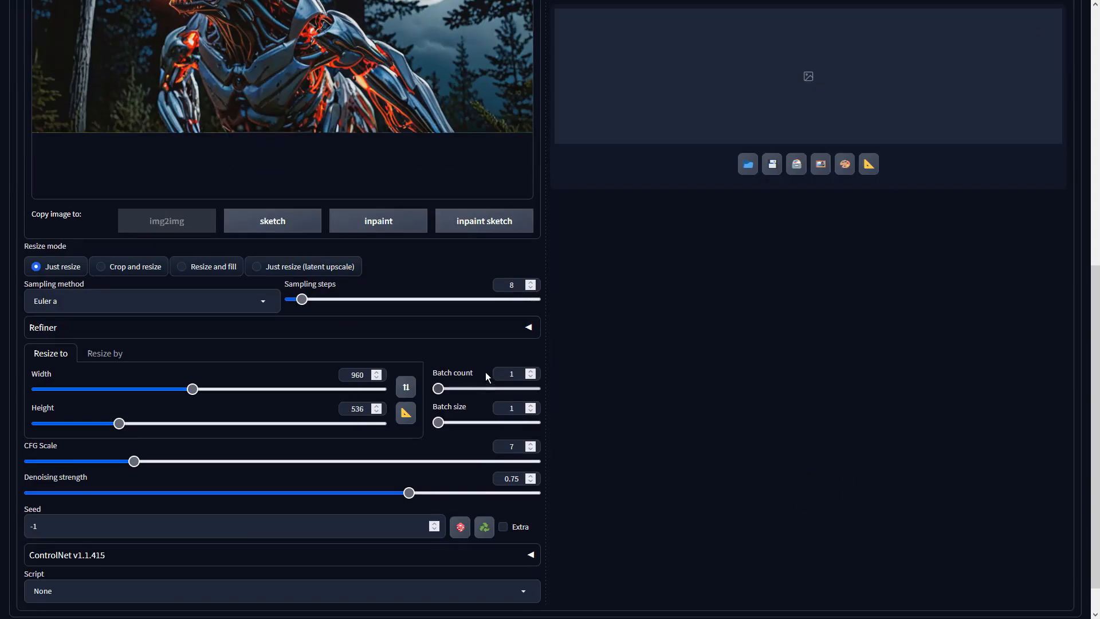
left_click(518, 376)
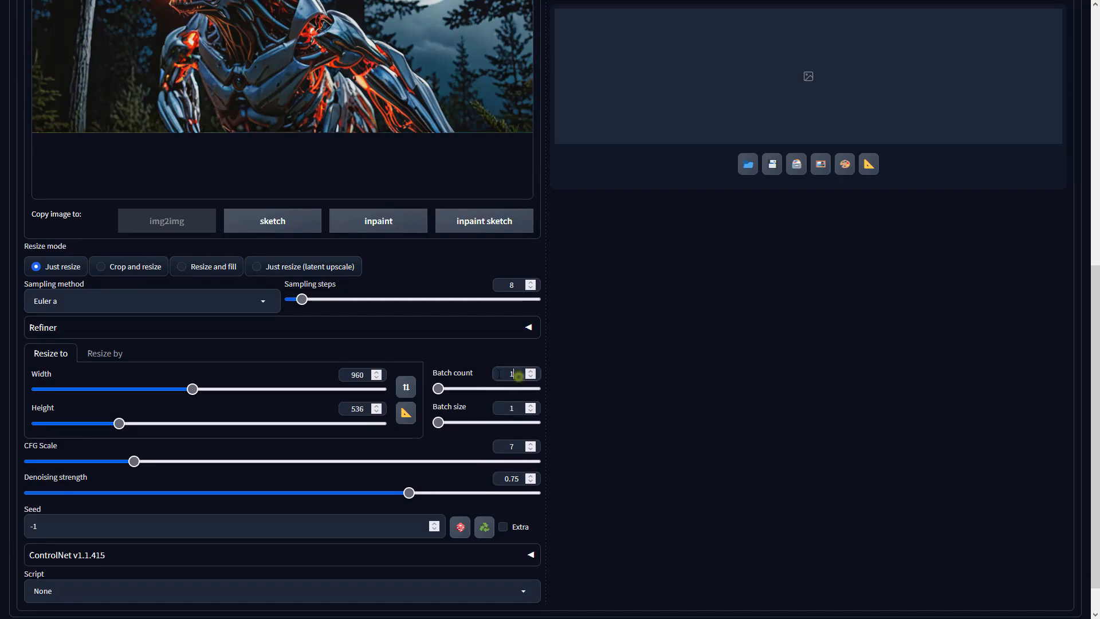
double_click(506, 446)
type("2")
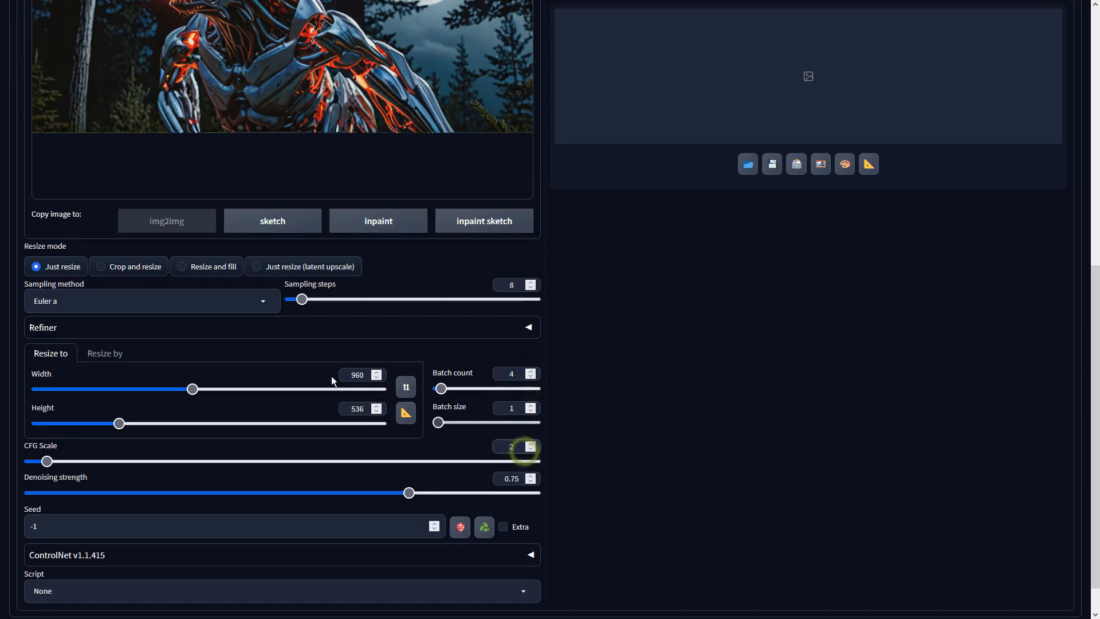
left_click(236, 306)
left_click(66, 122)
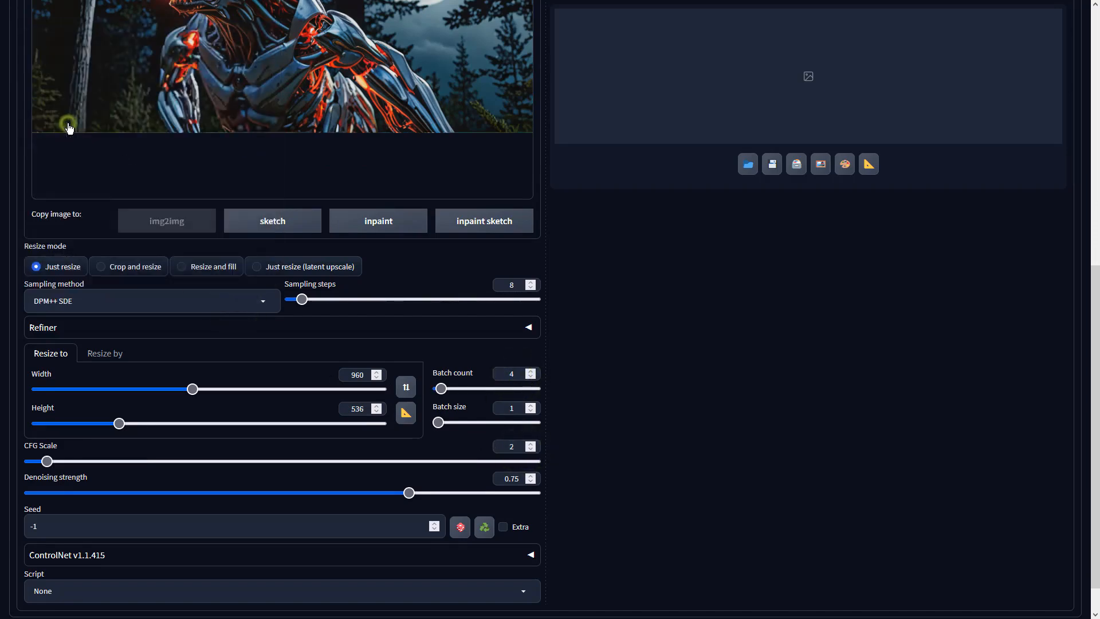
- Generate the img2img batch and look through the resulting werewolf images at full size
scroll(715, 356, "up", 8)
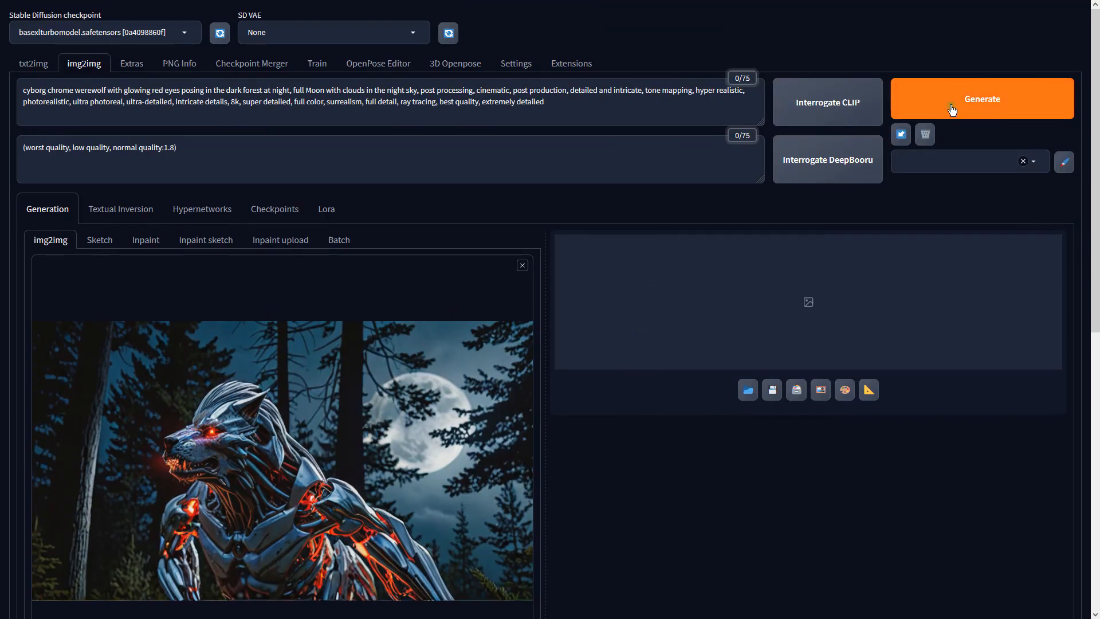
left_click(951, 105)
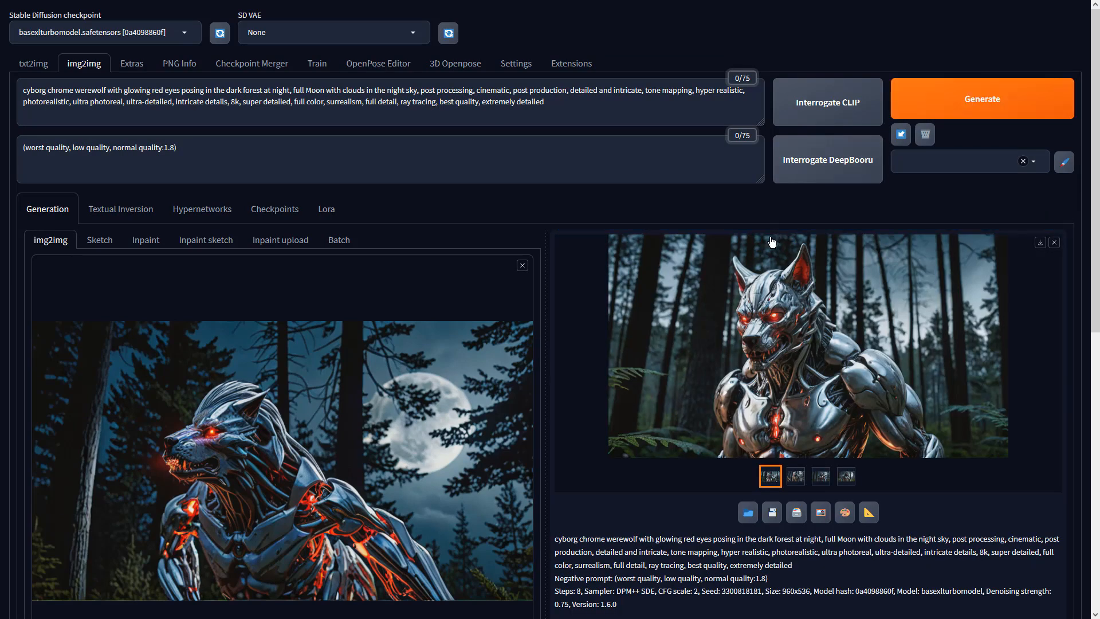
left_click(772, 252)
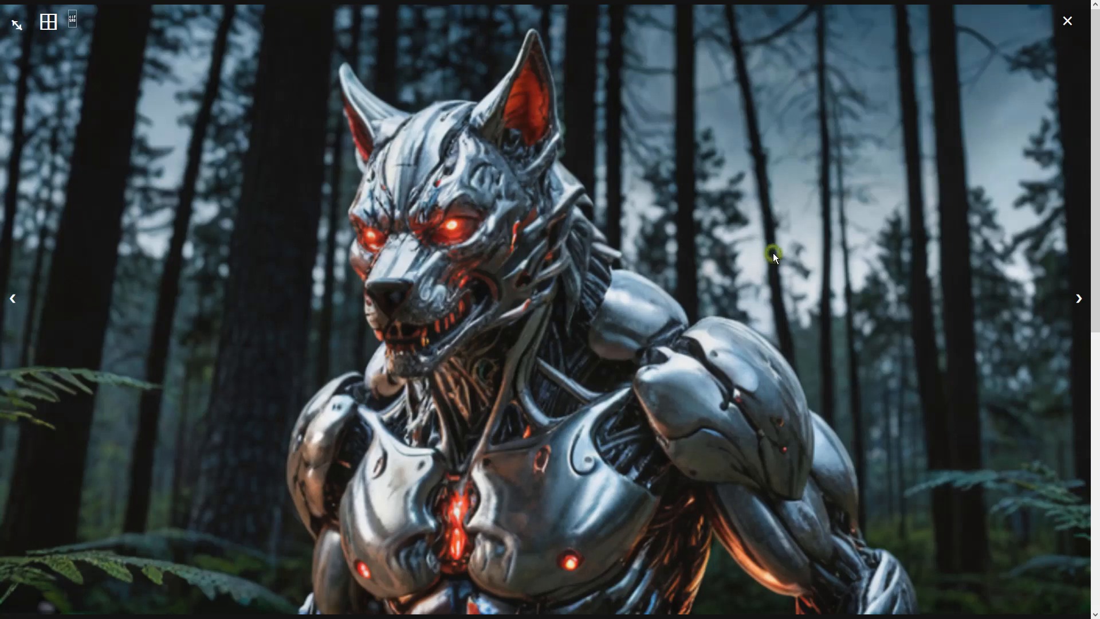
left_click(1076, 299)
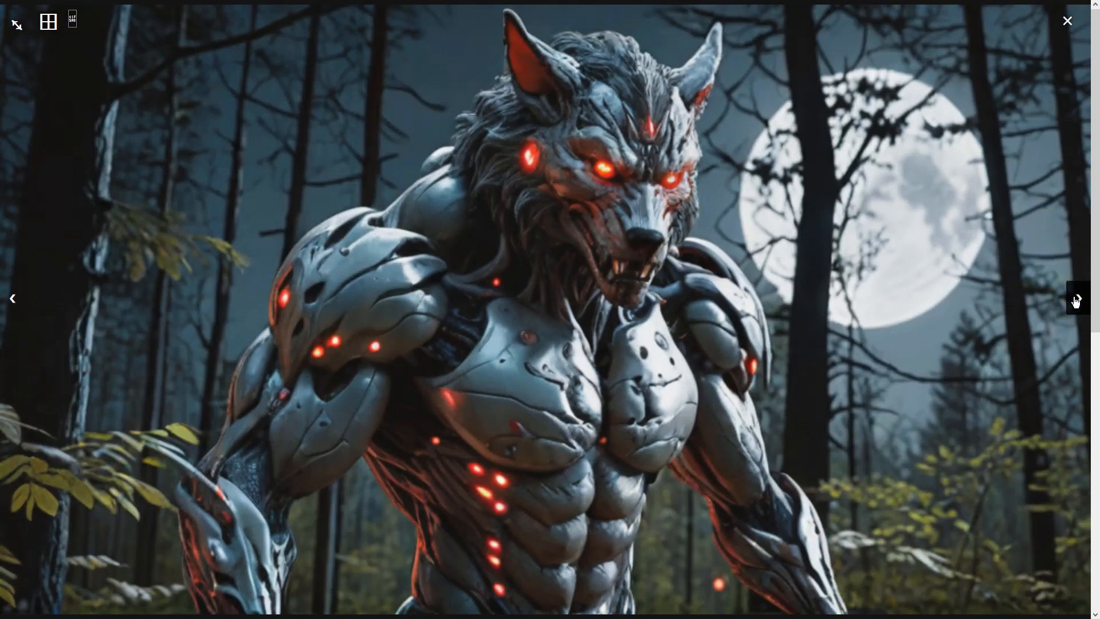
left_click(1075, 299)
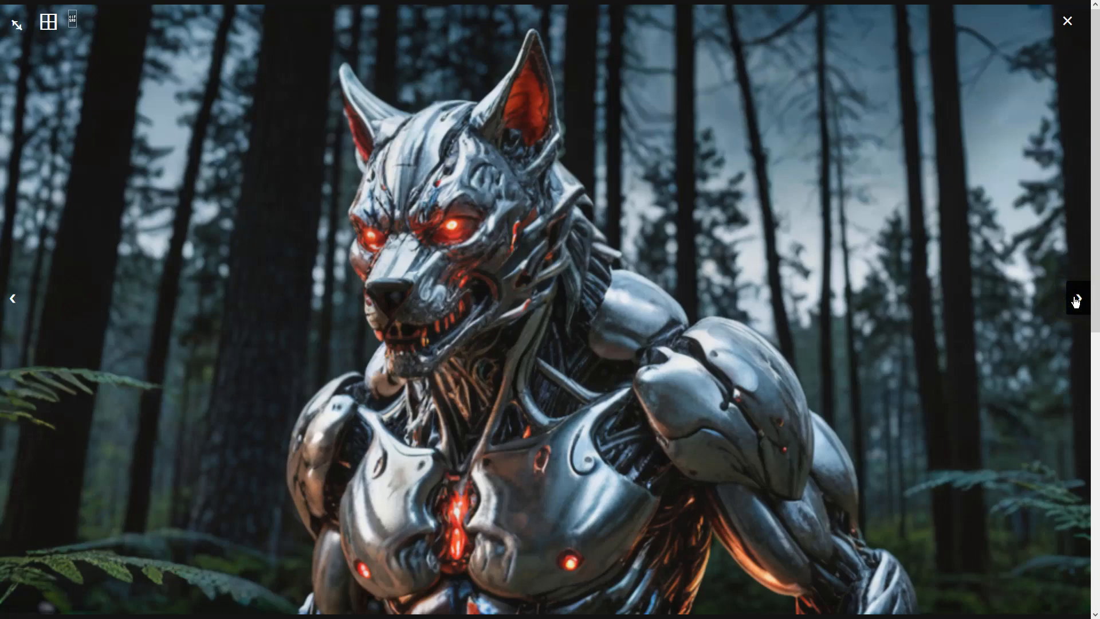
left_click(1076, 299)
left_click(1075, 299)
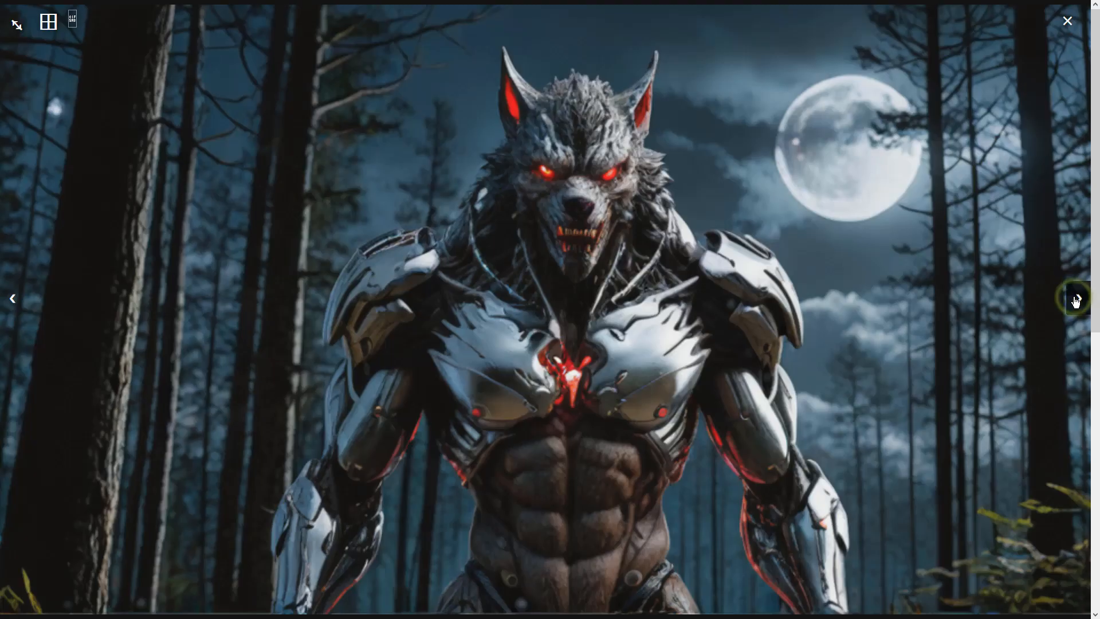
left_click(1075, 299)
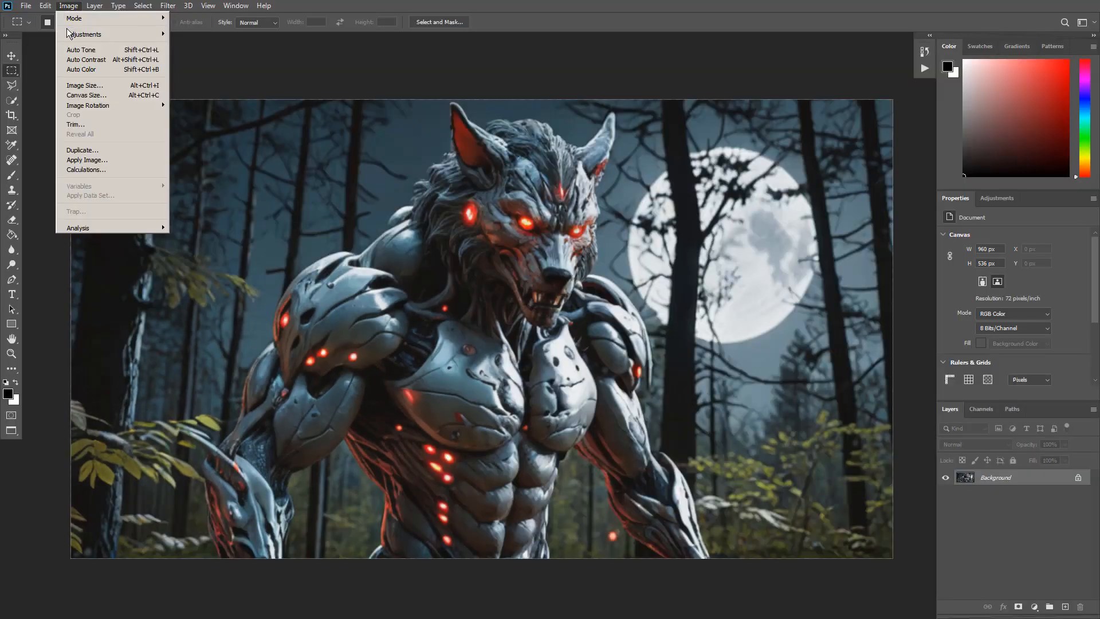
- In Photoshop, apply a Vibrance adjustment to the werewolf image with vibrance +73 and saturation +30
mouse_move(68, 33)
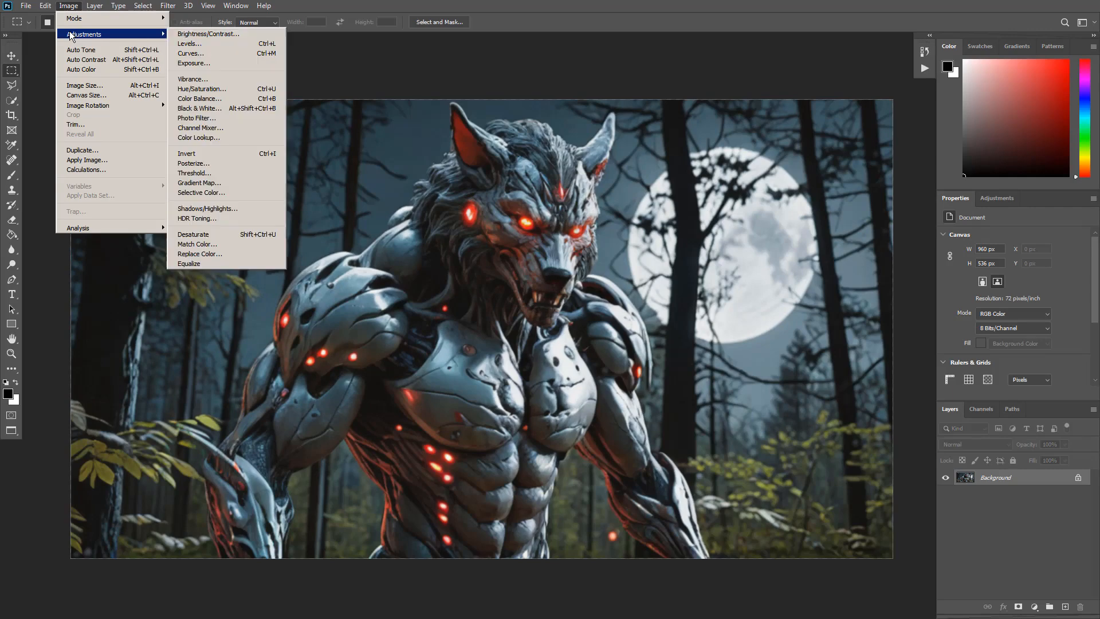
left_click(210, 80)
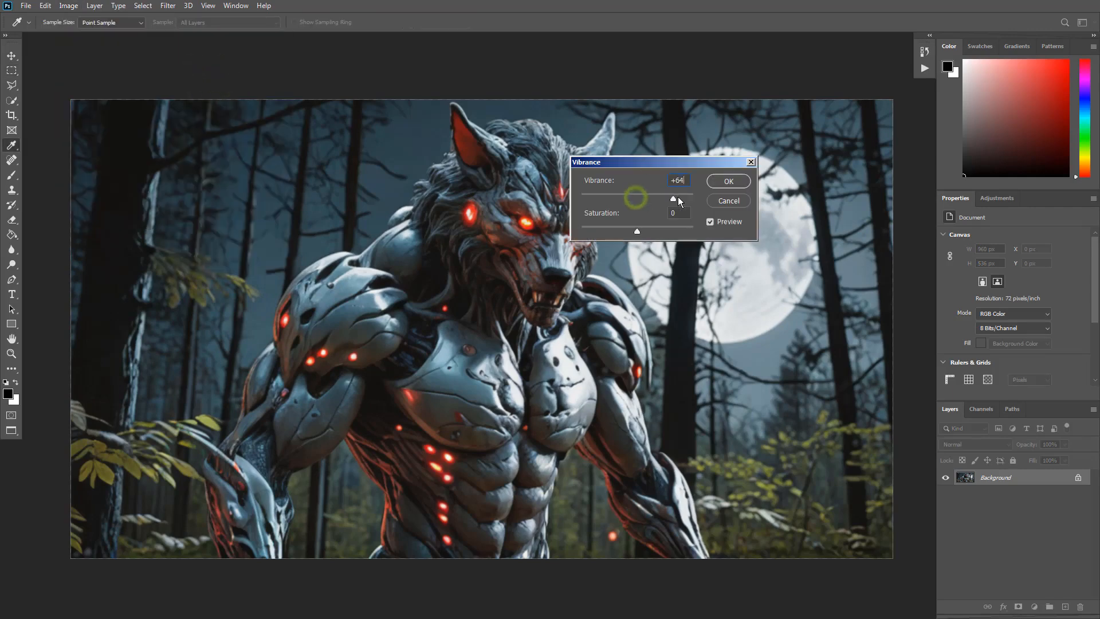
left_click_drag(637, 230, 655, 231)
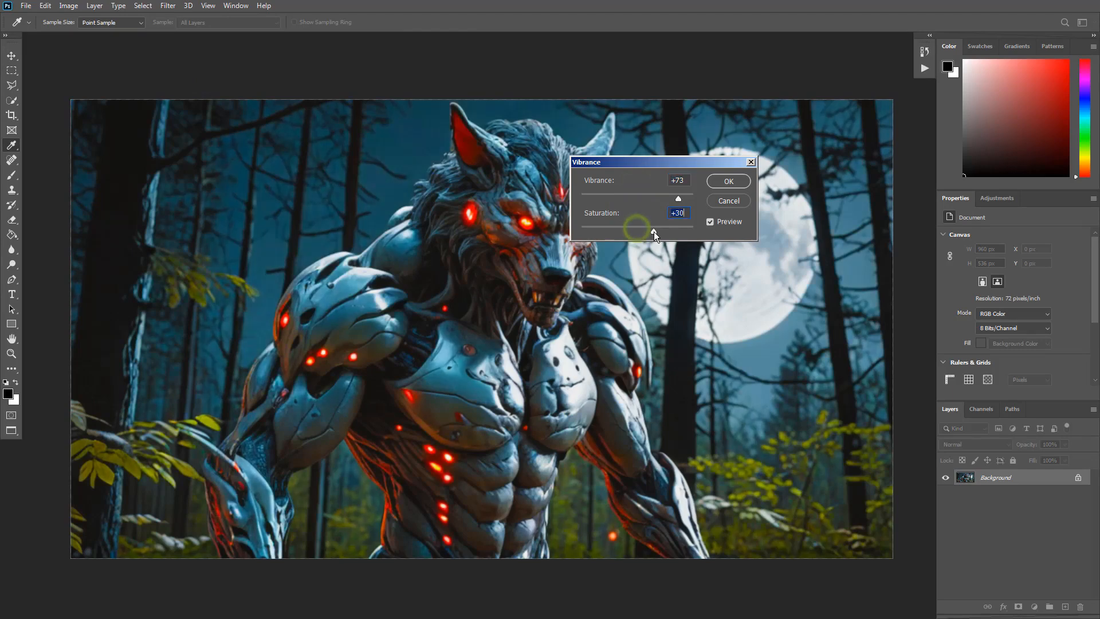
left_click(728, 181)
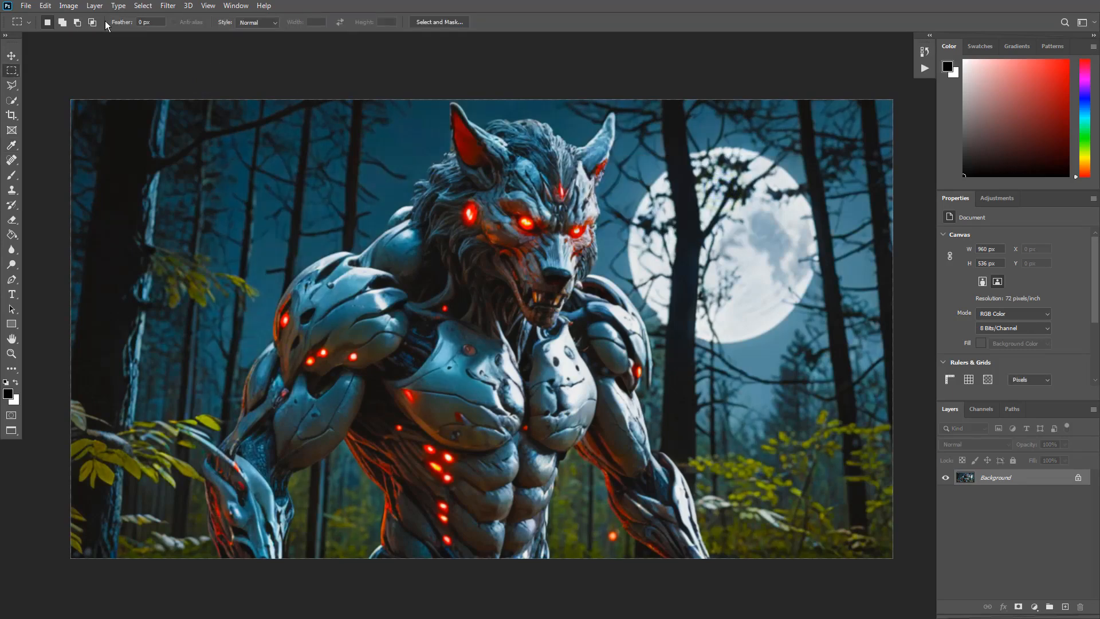
- Apply the automatic contrast, tone and color corrections to the werewolf image
left_click(68, 5)
left_click(78, 56)
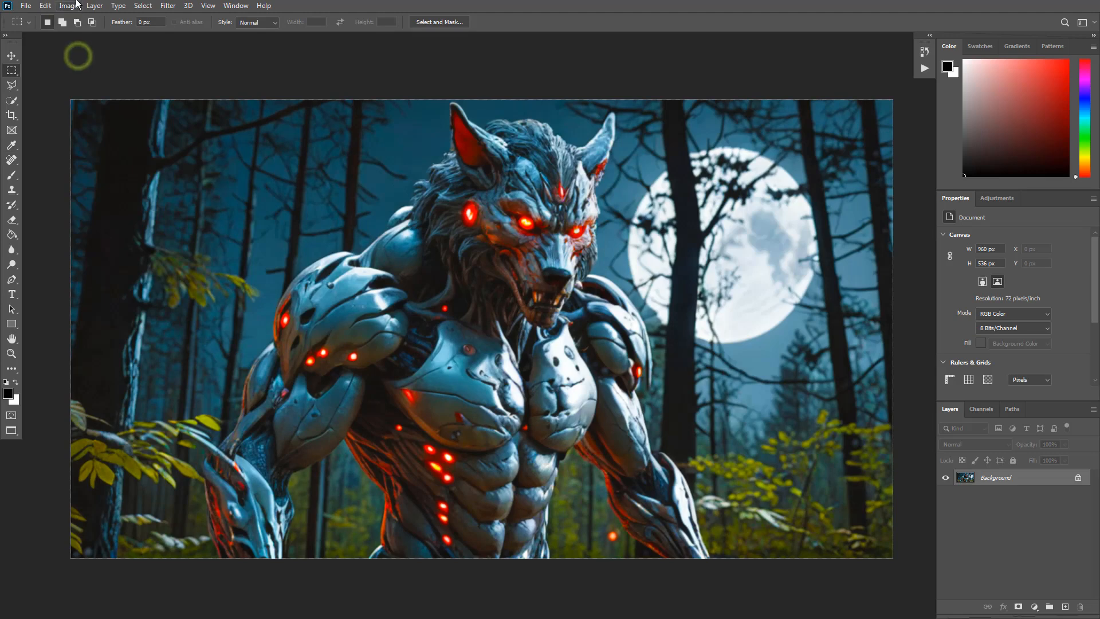
left_click(76, 6)
left_click(81, 50)
left_click(68, 6)
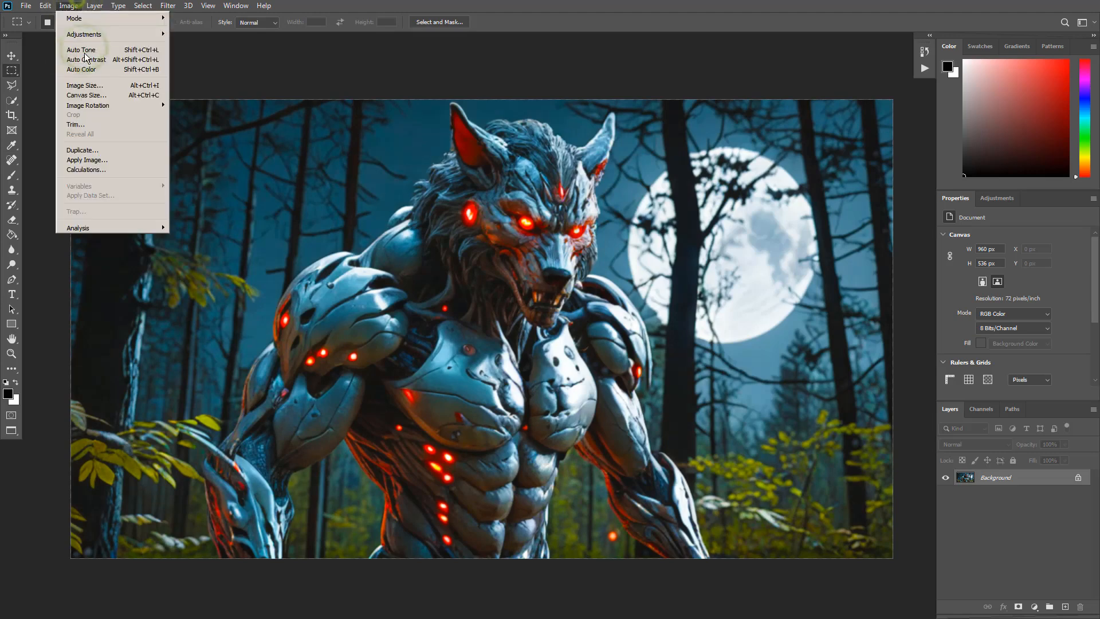
left_click(86, 69)
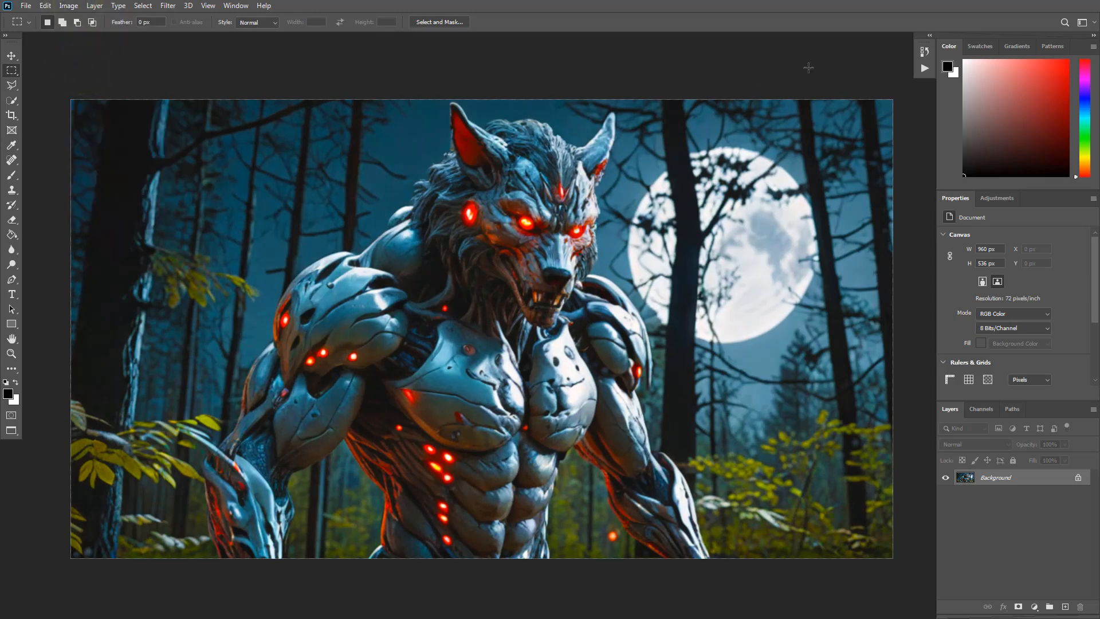
- Compare the original image with the Auto Color state several times through the history, finishing on the corrected version
left_click(923, 53)
left_click(859, 65)
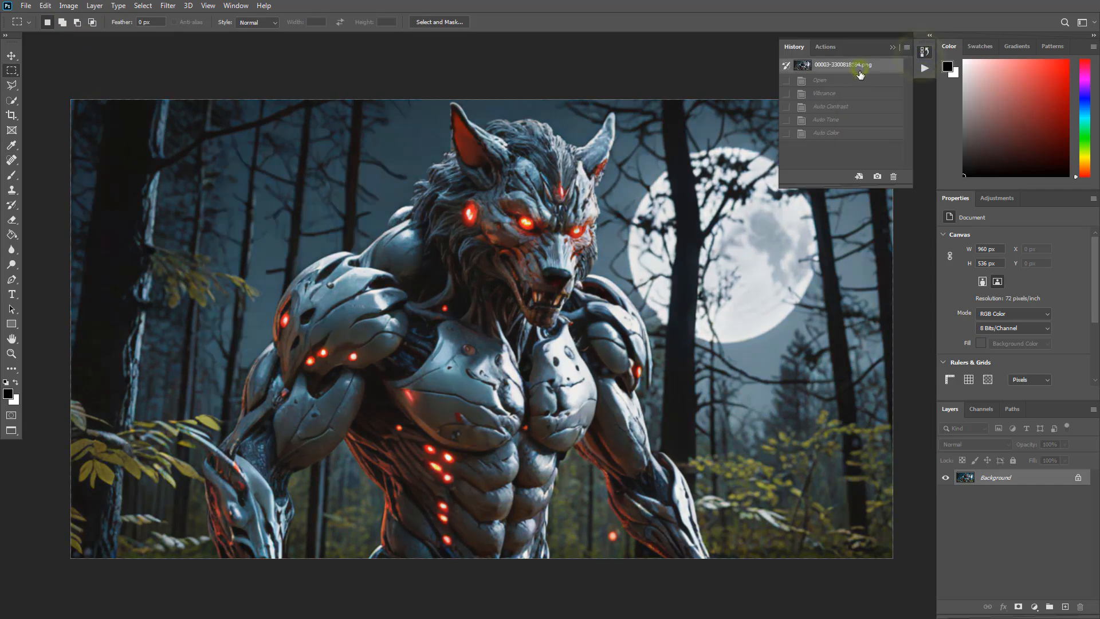
left_click(848, 134)
left_click(854, 65)
left_click(849, 134)
left_click(850, 64)
left_click(847, 134)
left_click(925, 52)
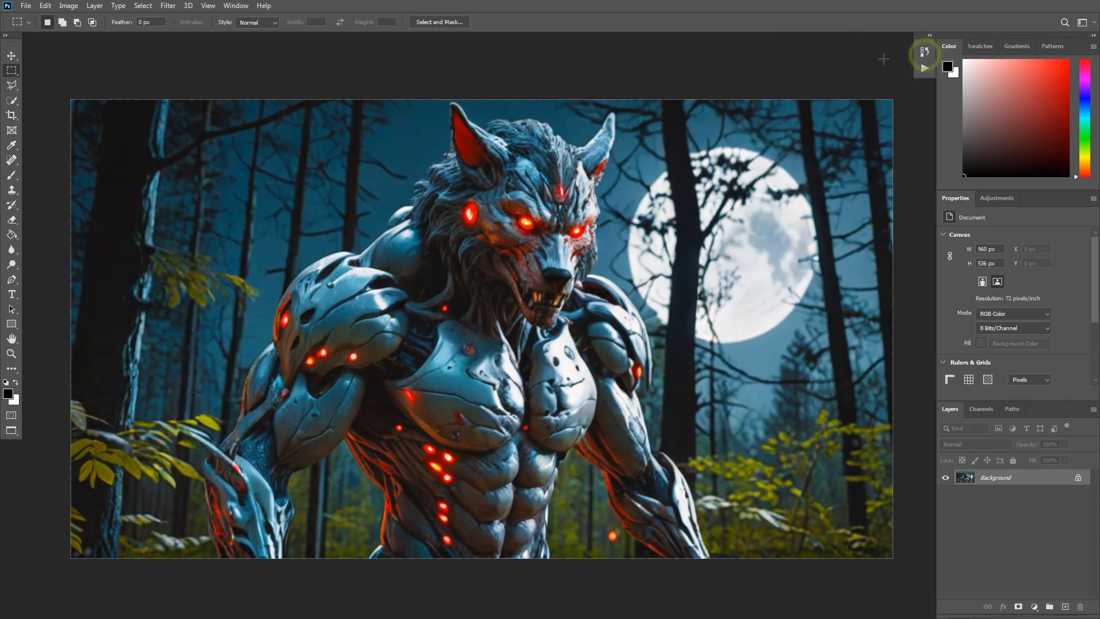